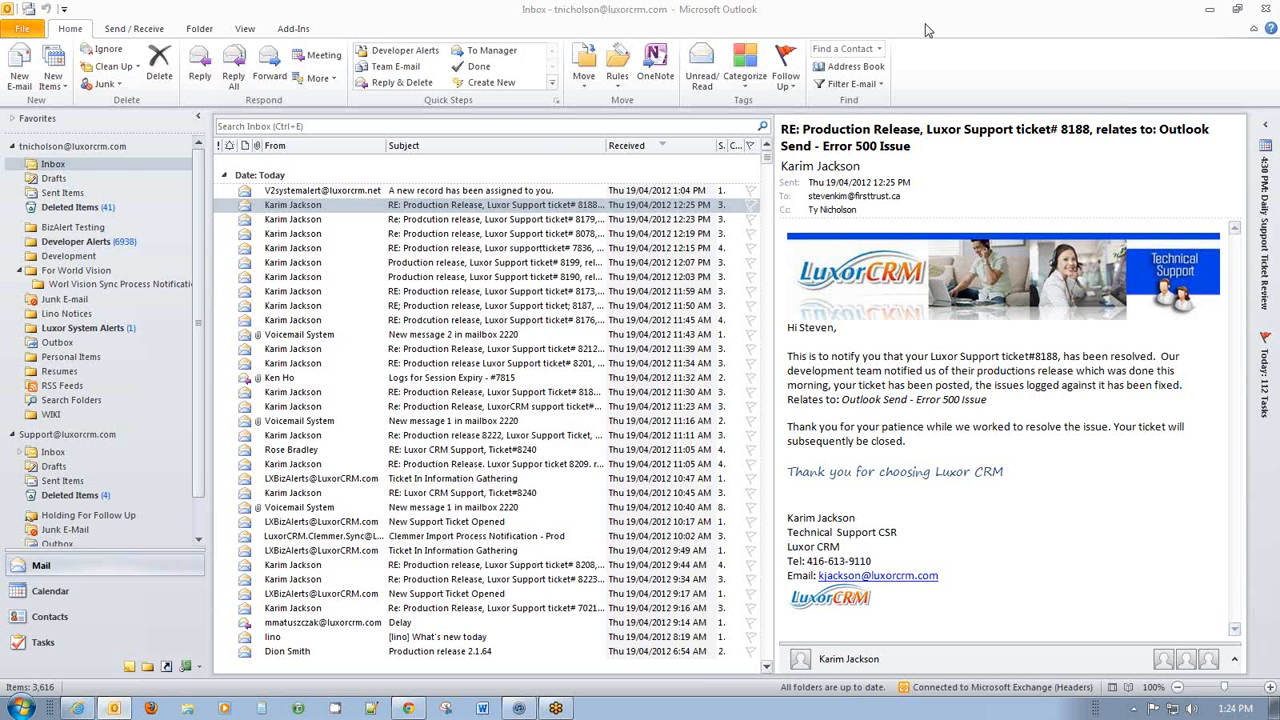
Open a new untitled e-mail message from the Inbox.
{"action": "left_click", "coordinate": [550, 205]}
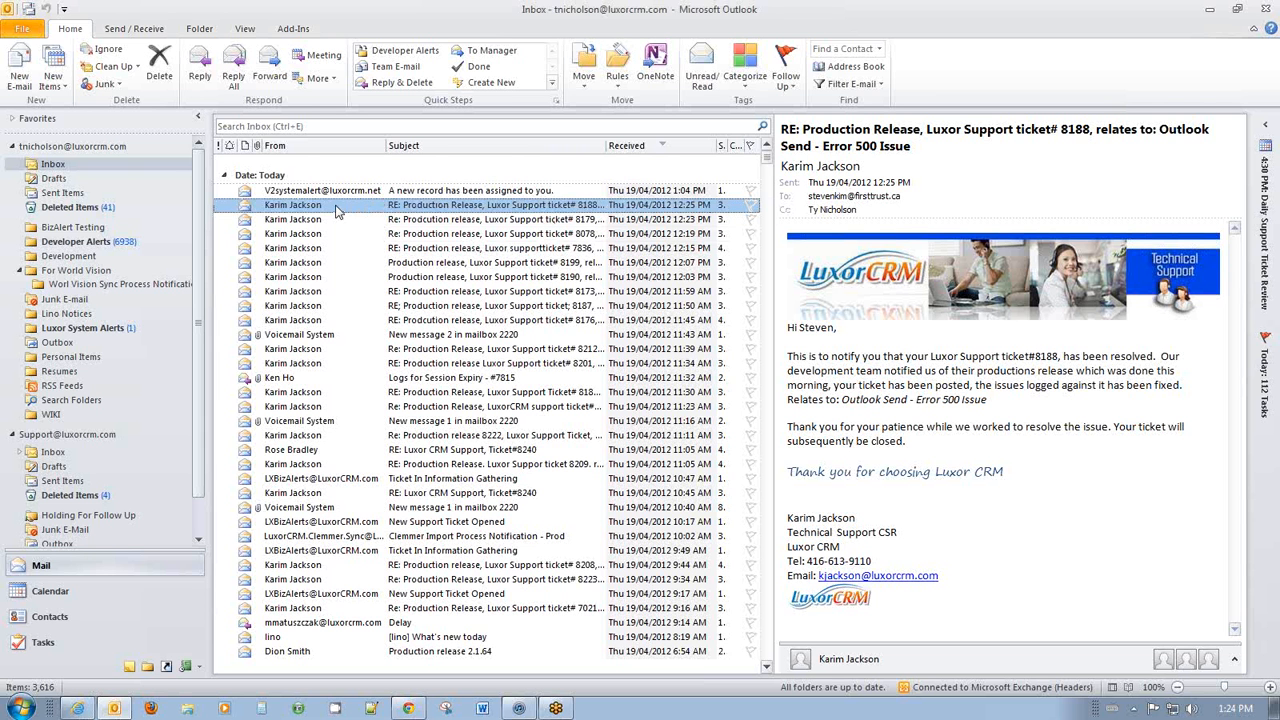
{"action": "left_click", "coordinate": [24, 75]}
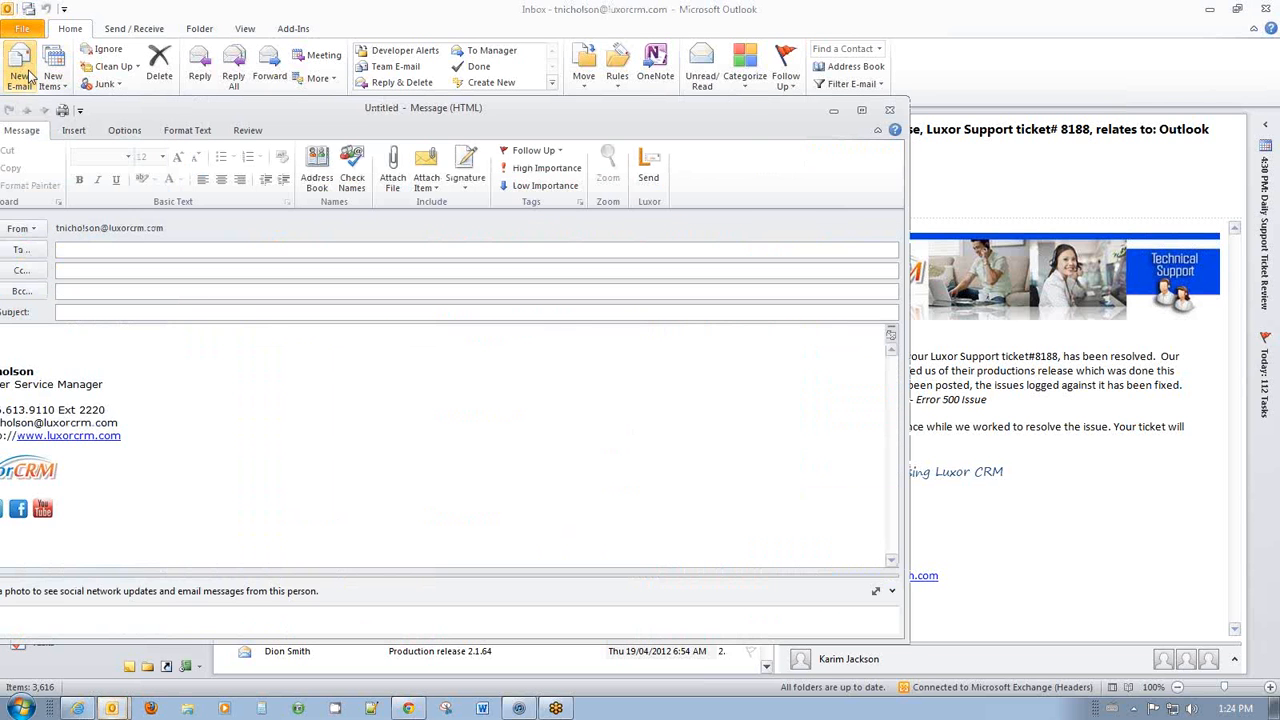
Address the new message to the contact chosen from the address book.
{"action": "mouse_move", "coordinate": [740, 116]}
{"action": "left_mouse_down"}
{"action": "mouse_move", "coordinate": [803, 63]}
{"action": "mouse_move", "coordinate": [952, 51]}
{"action": "left_mouse_up"}
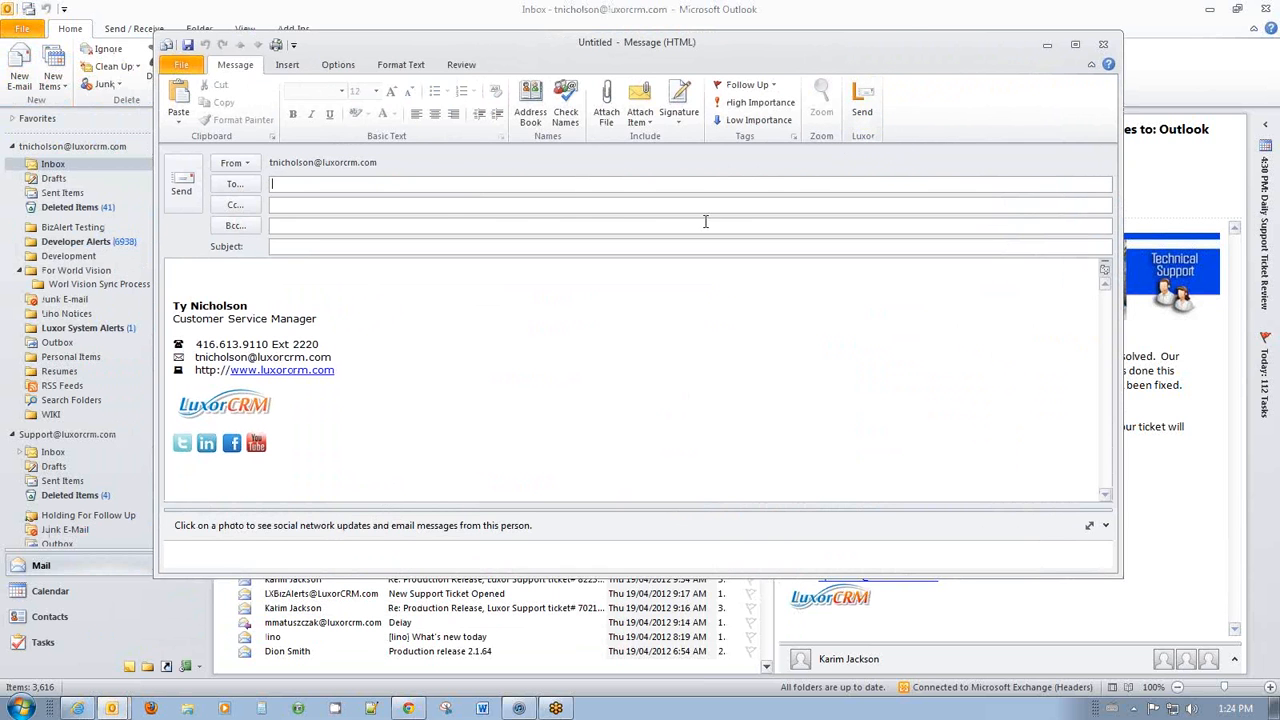
{"action": "left_click", "coordinate": [236, 184]}
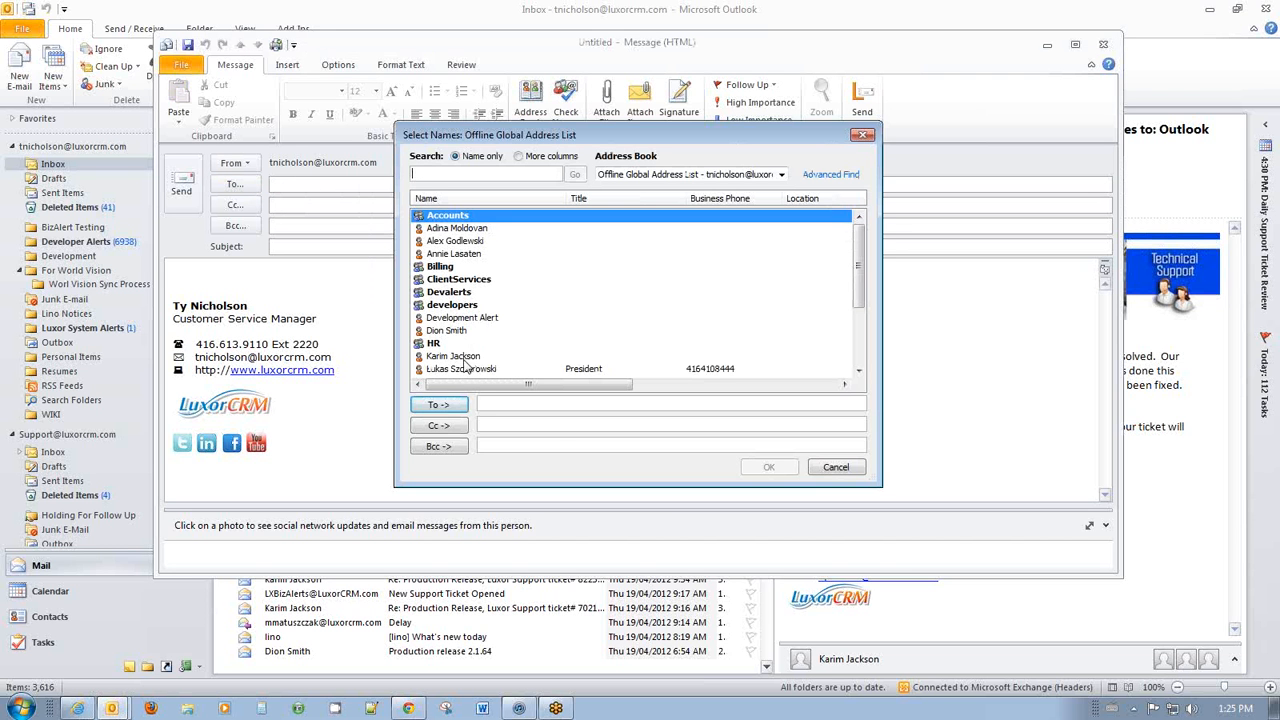
{"action": "left_click", "coordinate": [466, 357]}
{"action": "left_click", "coordinate": [438, 404]}
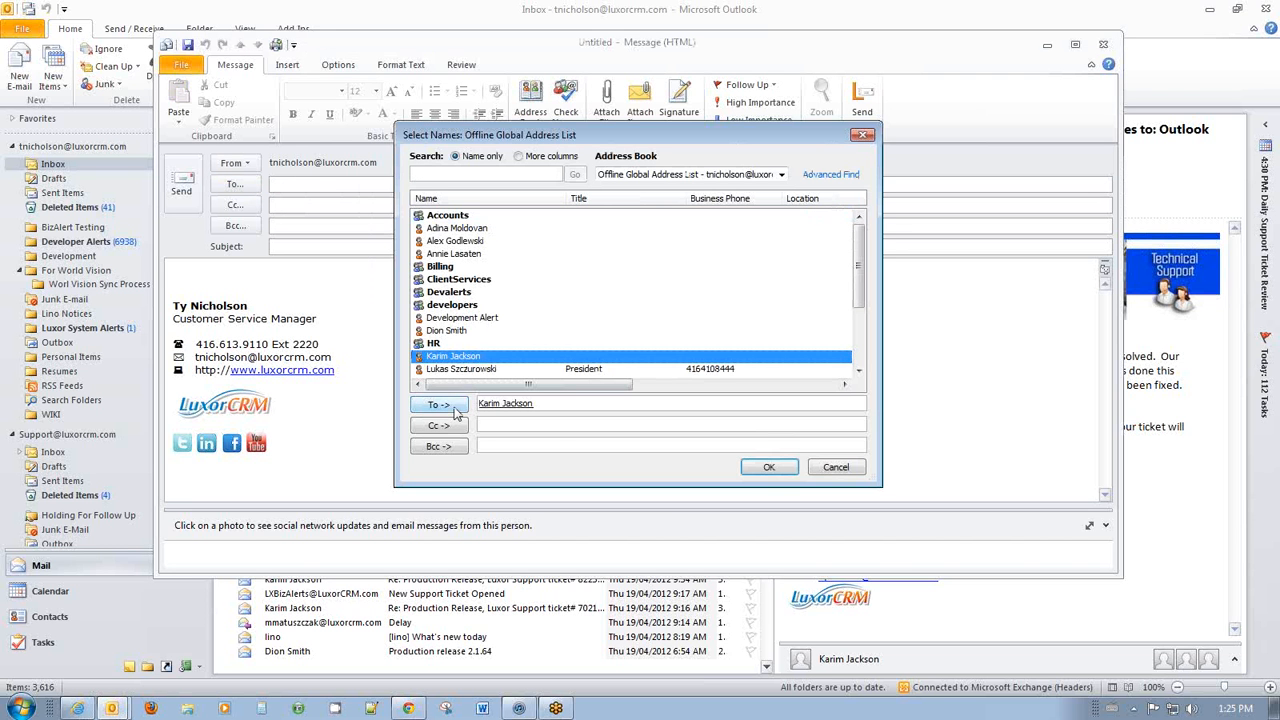
{"action": "left_click", "coordinate": [779, 467]}
Send 'Luxor Send test' with body 'Test 1234' via Luxor Send, then minimize Outlook.
{"action": "left_click", "coordinate": [380, 247]}
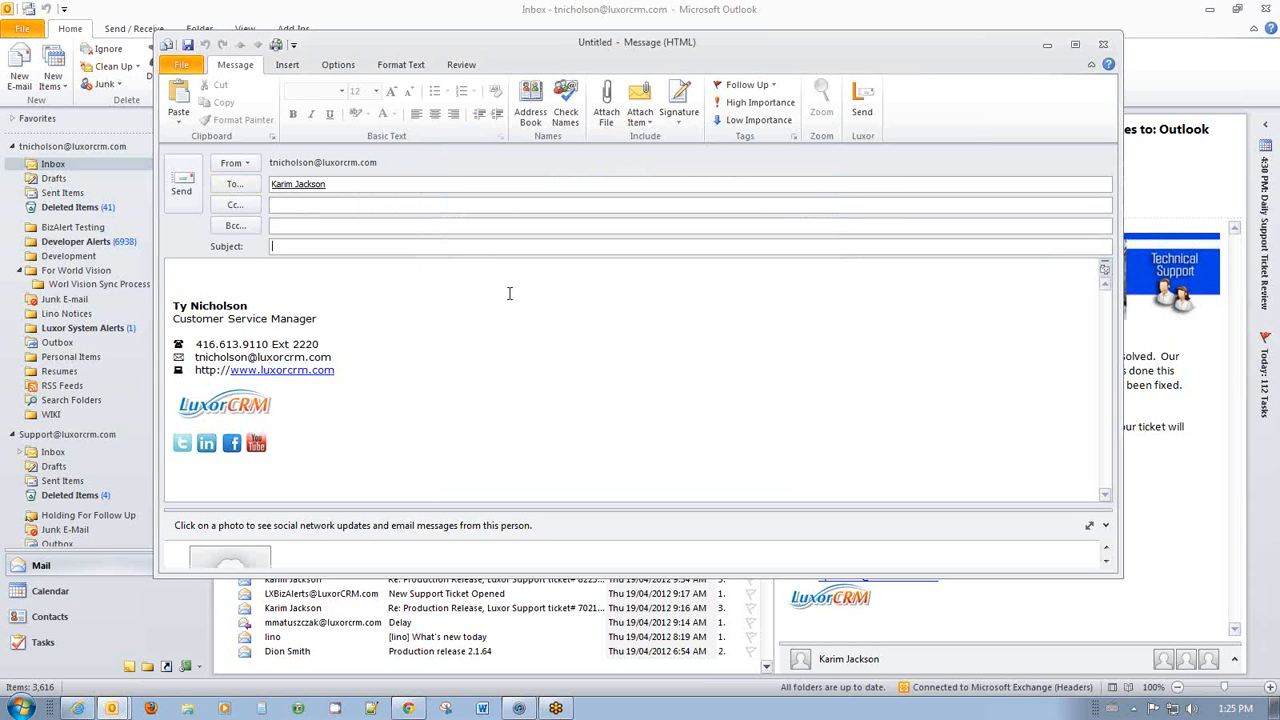
{"action": "type", "text": "I"}
{"action": "type", "text": "uxor Send test"}
{"action": "key", "text": "Tab"}
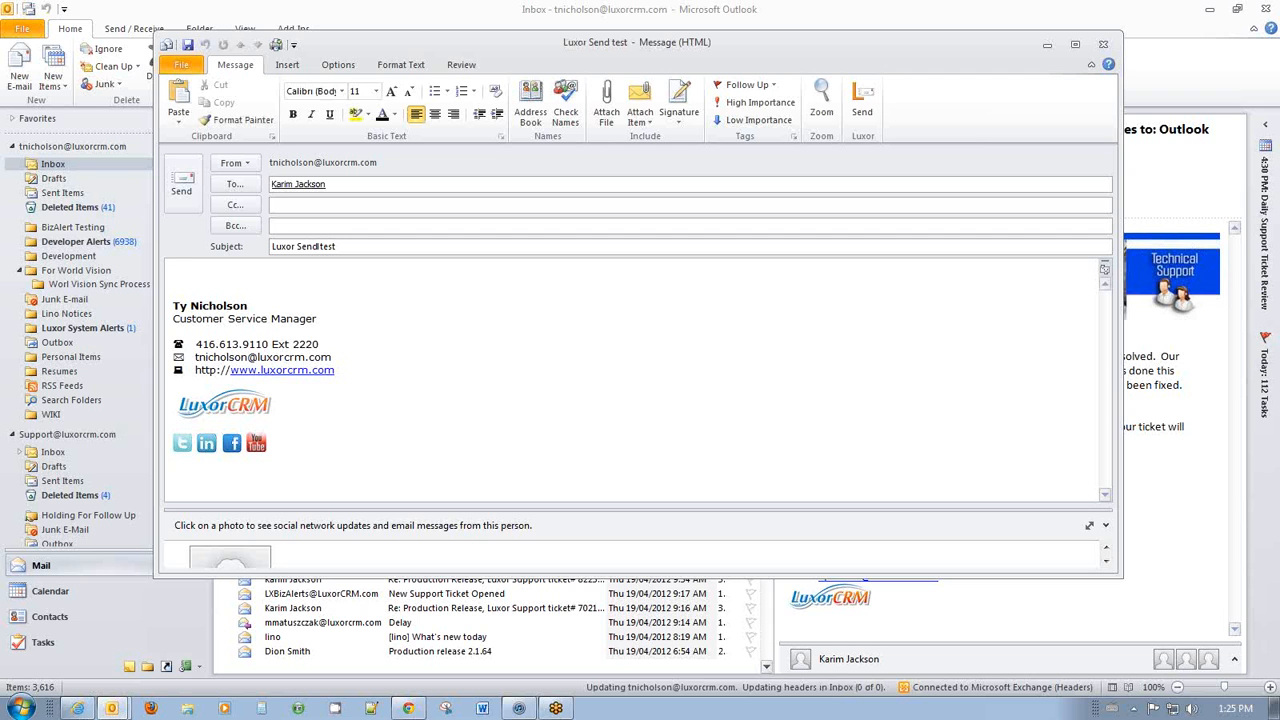
{"action": "type", "text": "Test 1234"}
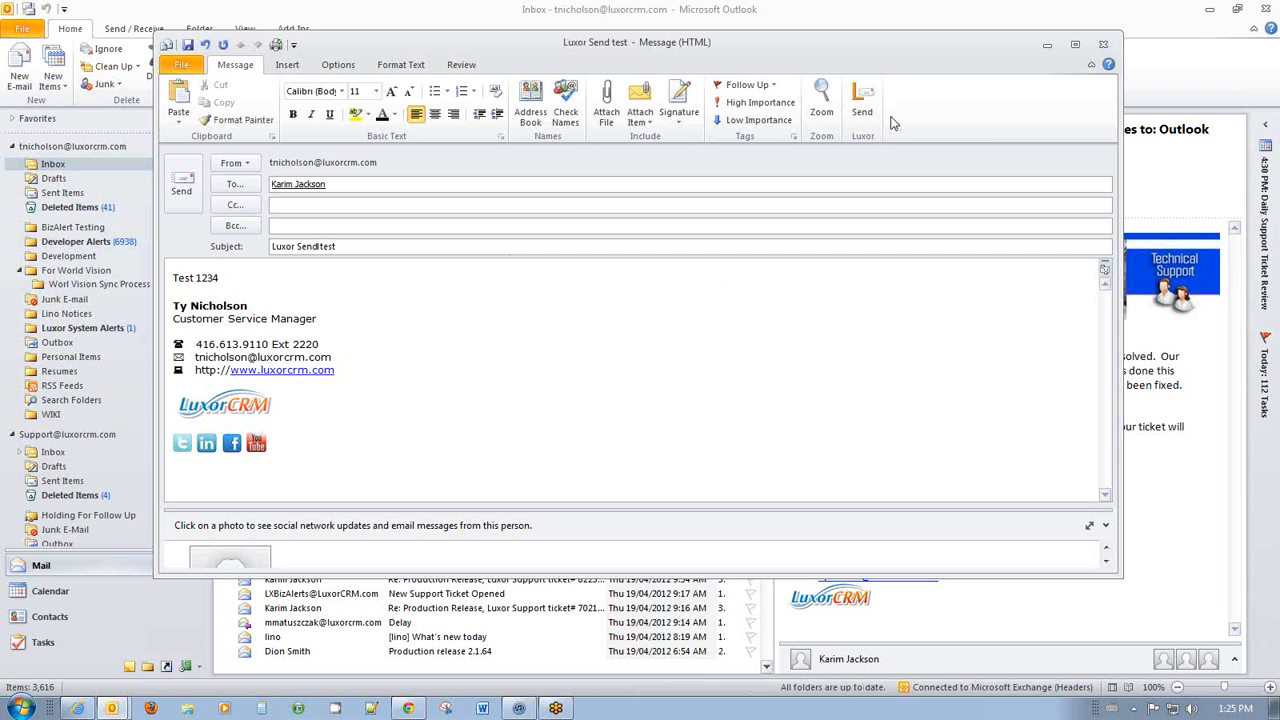
{"action": "left_click", "coordinate": [864, 102]}
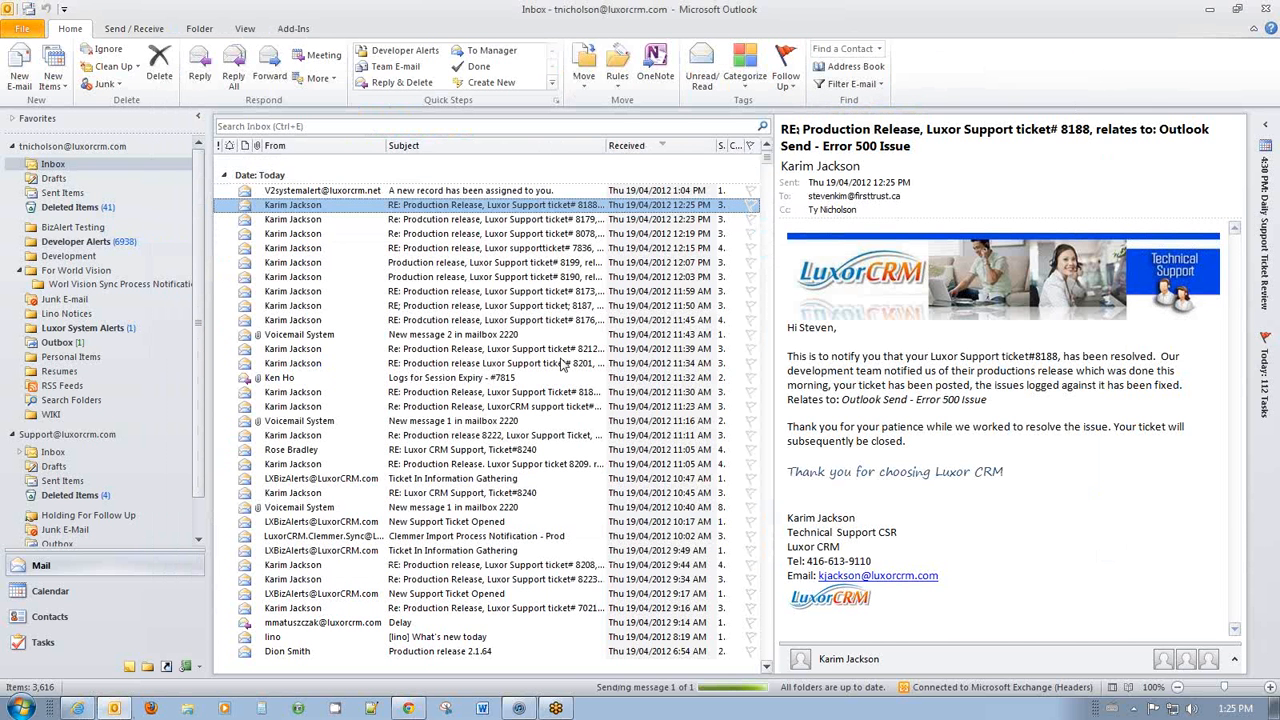
{"action": "left_click", "coordinate": [1210, 9]}
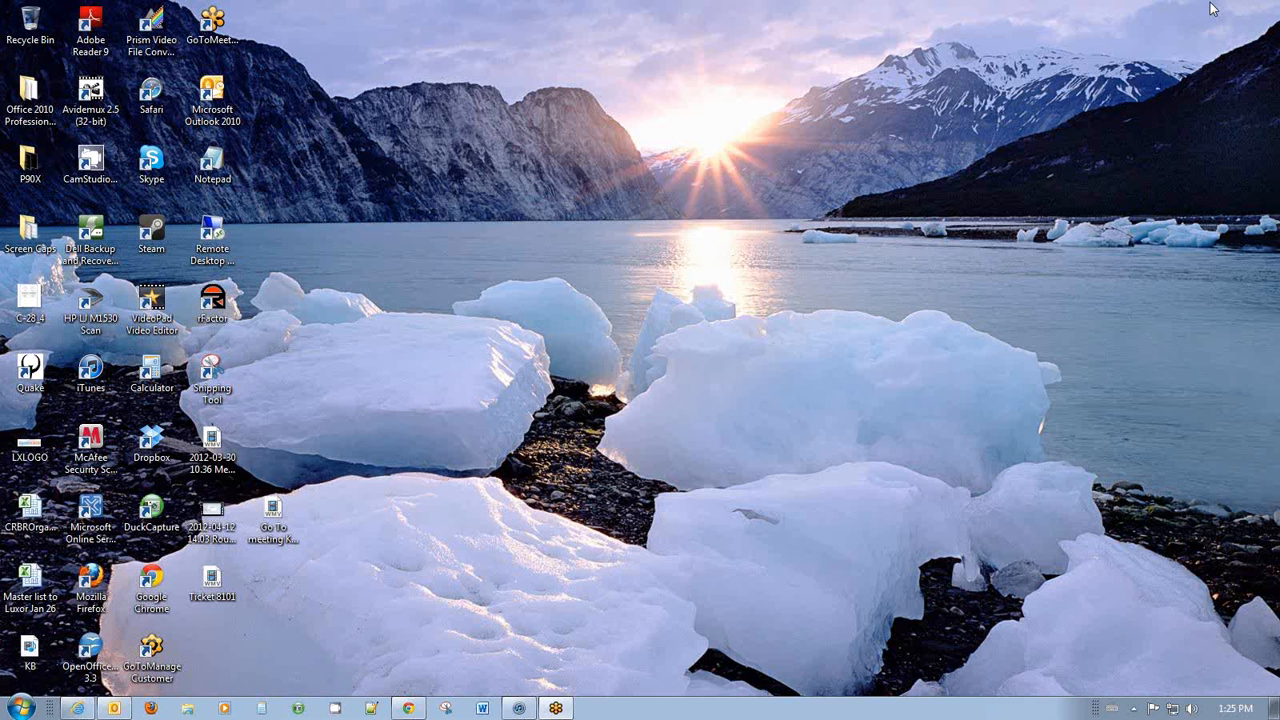
Open the contact's record from the Luxor CRM Contacts module and show its Activities.
{"action": "left_click", "coordinate": [78, 708]}
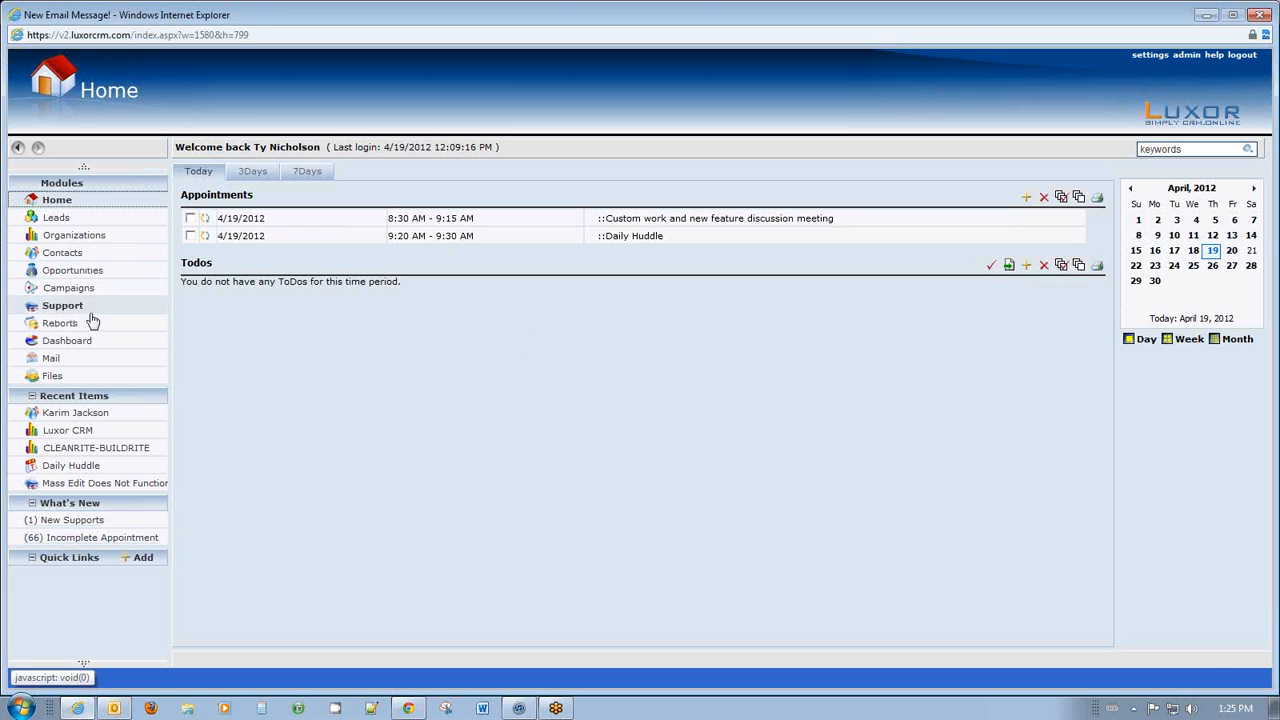
{"action": "left_click", "coordinate": [90, 256]}
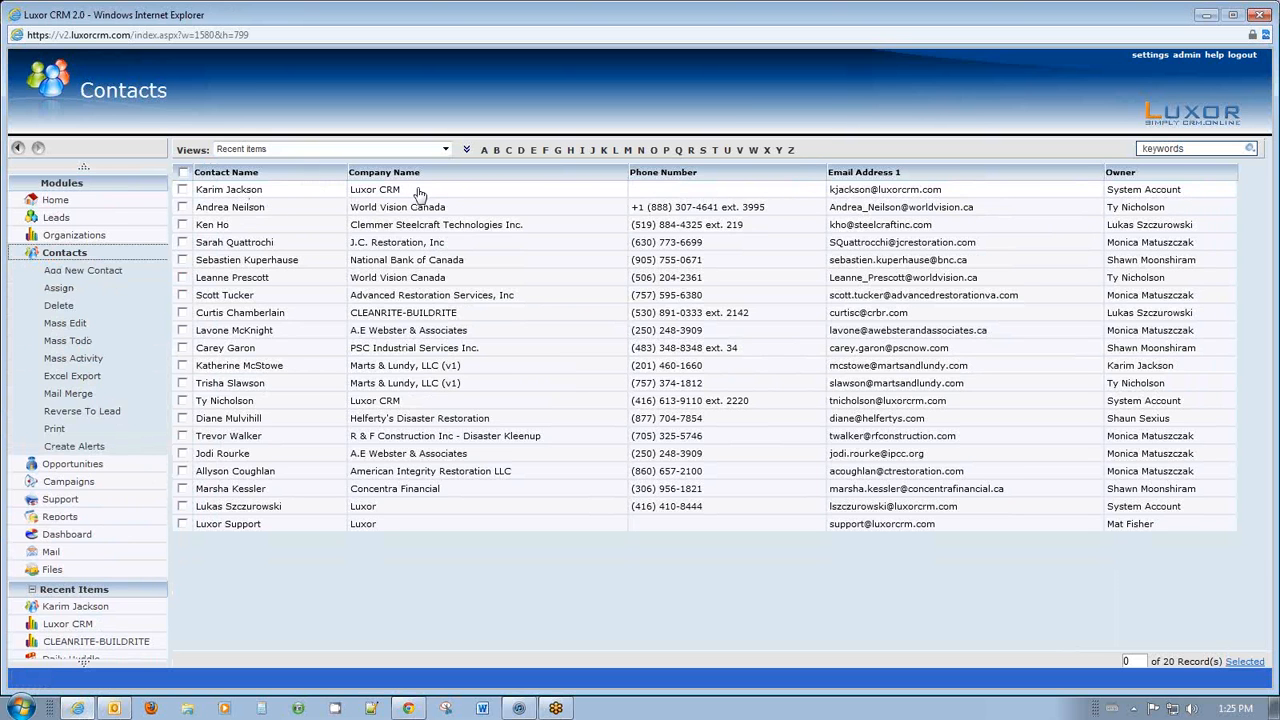
{"action": "left_click", "coordinate": [420, 193]}
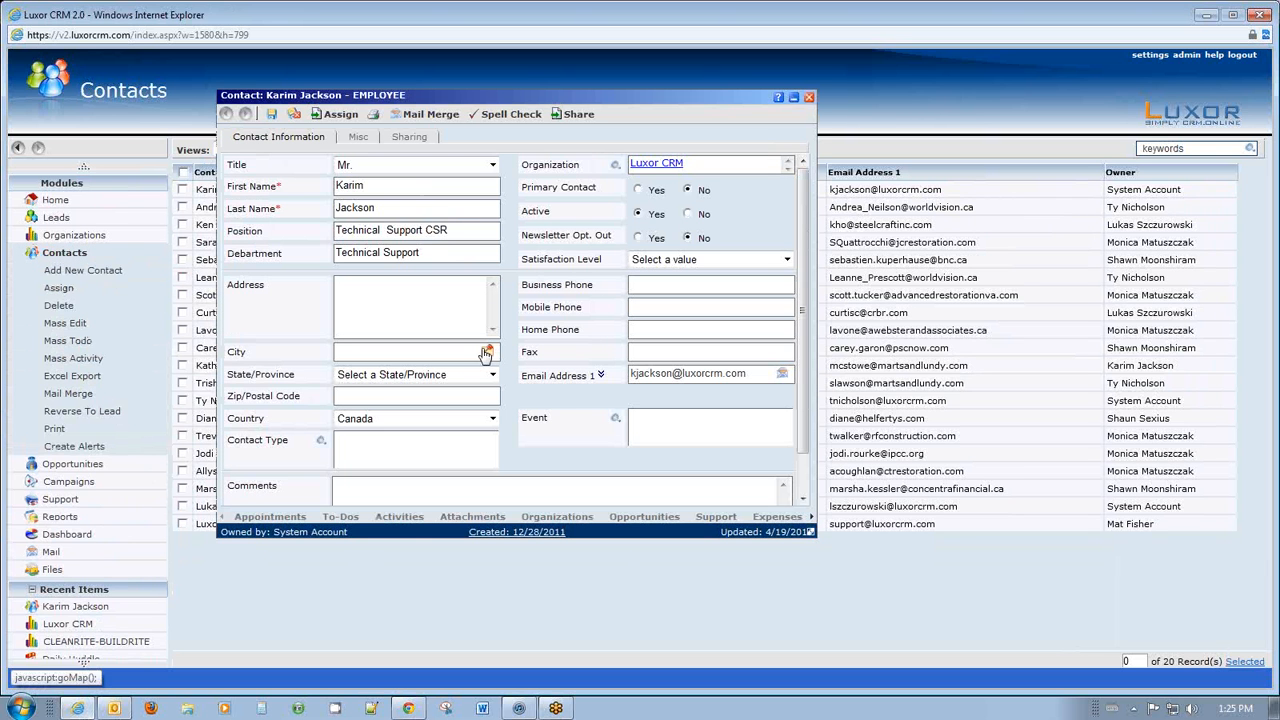
{"action": "left_click", "coordinate": [400, 518]}
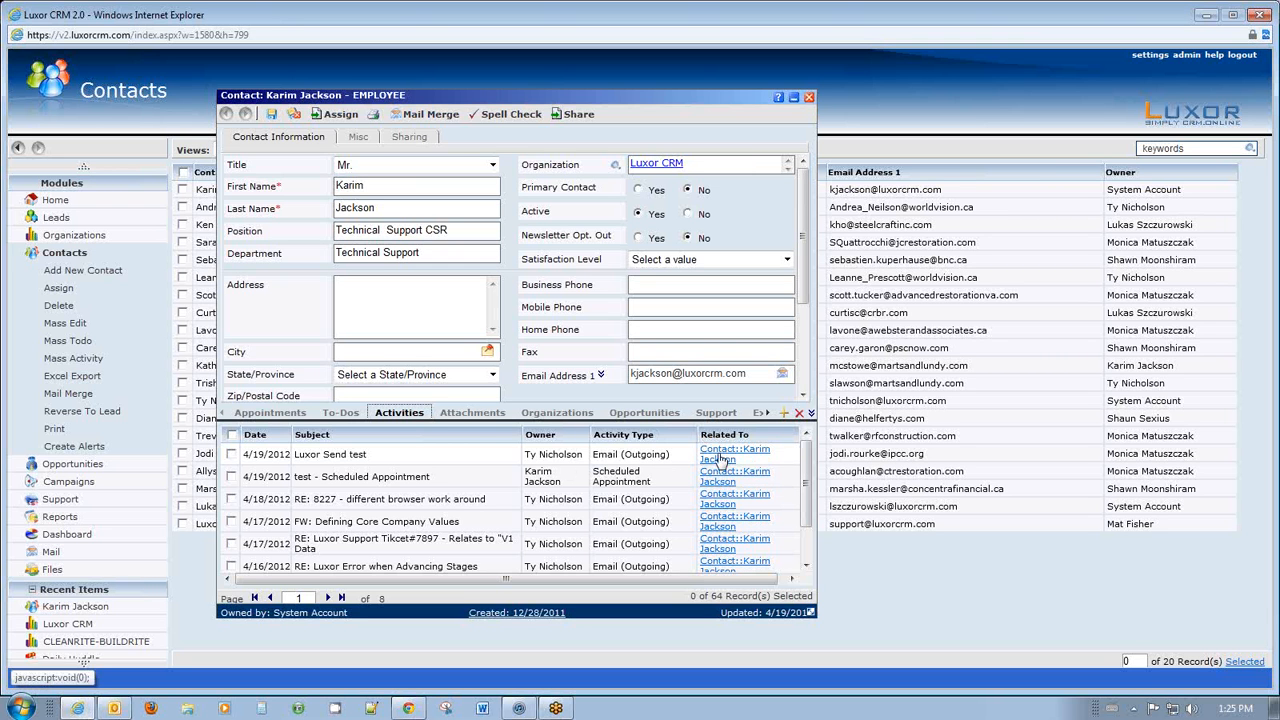
Inspect the 'Luxor Send test' activity and its Test 1234 comment, then close it.
{"action": "double_click", "coordinate": [477, 457]}
{"action": "scroll", "coordinate": [489, 275], "scroll_direction": "down", "scroll_amount": 2}
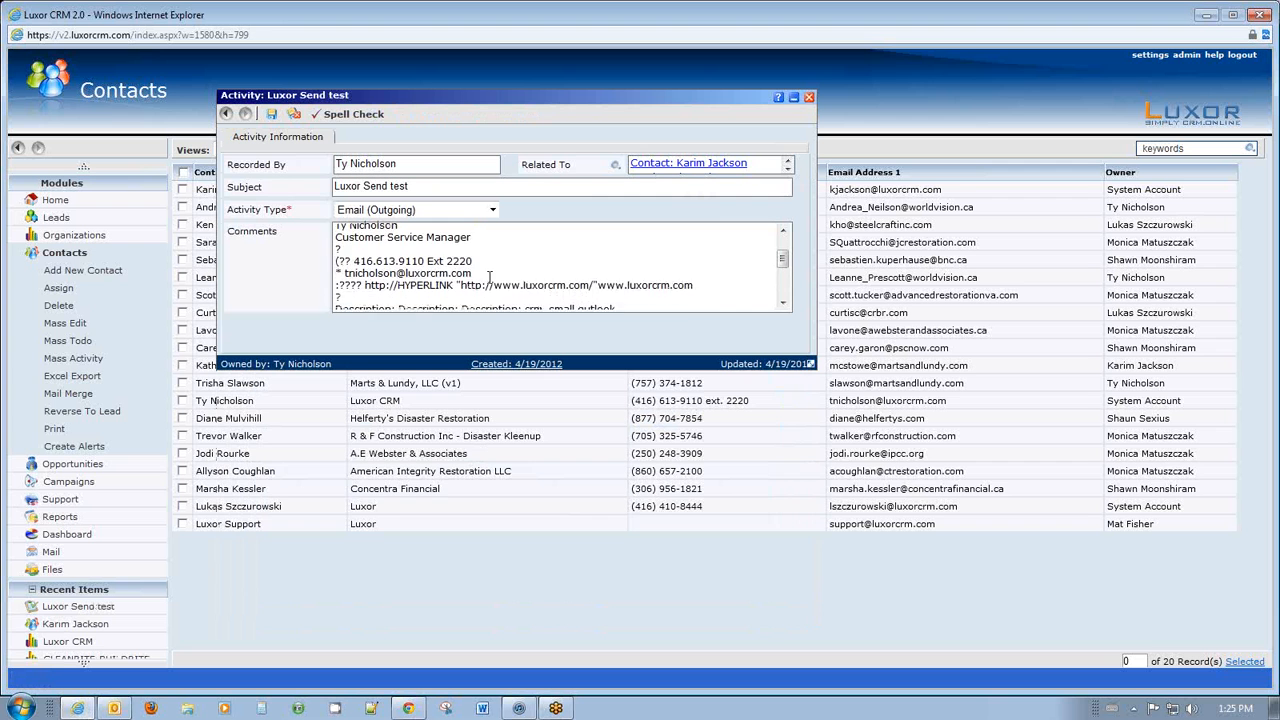
{"action": "scroll", "coordinate": [489, 275], "scroll_direction": "up", "scroll_amount": 3}
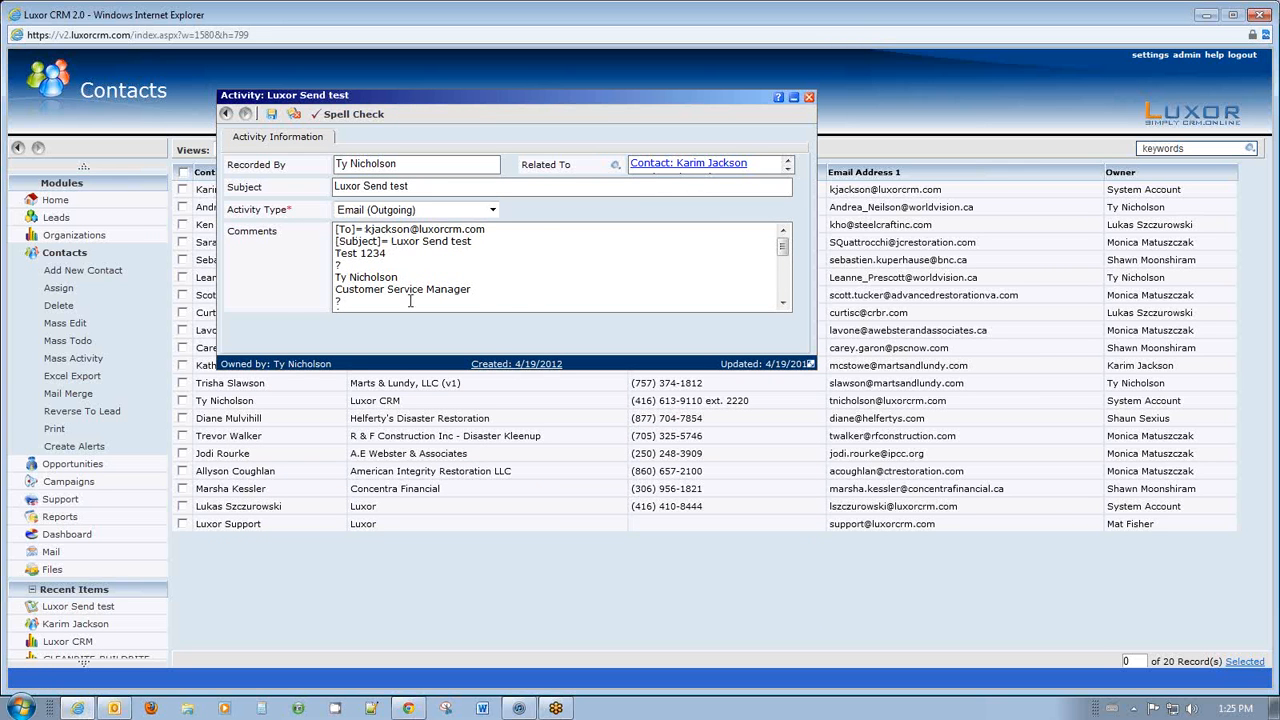
{"action": "scroll", "coordinate": [546, 257], "scroll_direction": "down", "scroll_amount": 5}
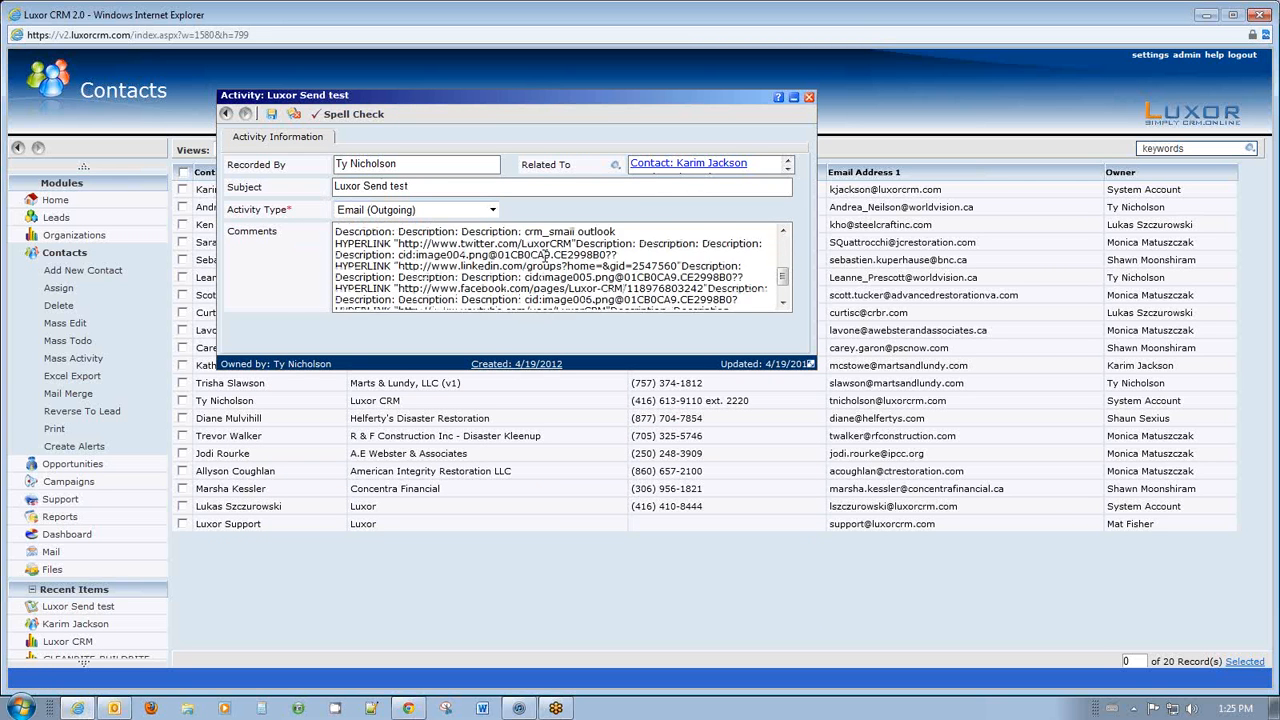
{"action": "scroll", "coordinate": [542, 256], "scroll_direction": "up", "scroll_amount": 5}
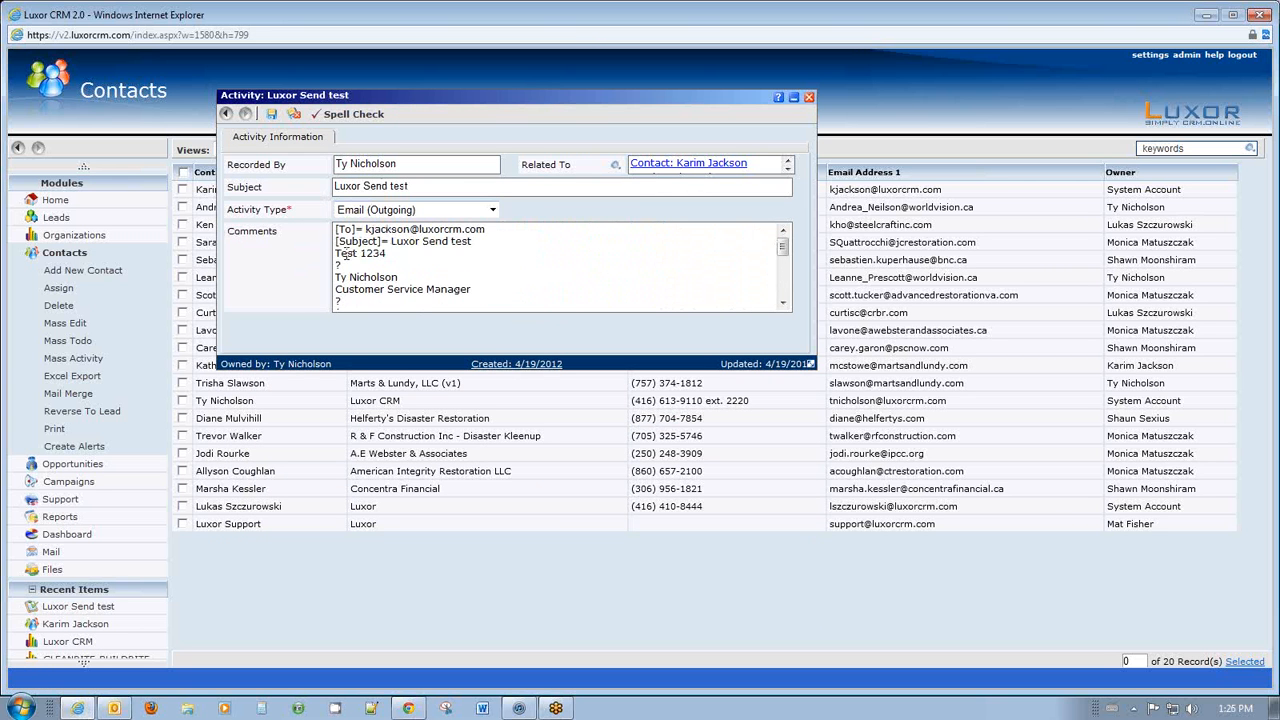
{"action": "left_click_drag", "start_coordinate": [413, 256], "coordinate": [324, 256]}
{"action": "left_click", "coordinate": [476, 260]}
{"action": "left_click", "coordinate": [811, 98]}
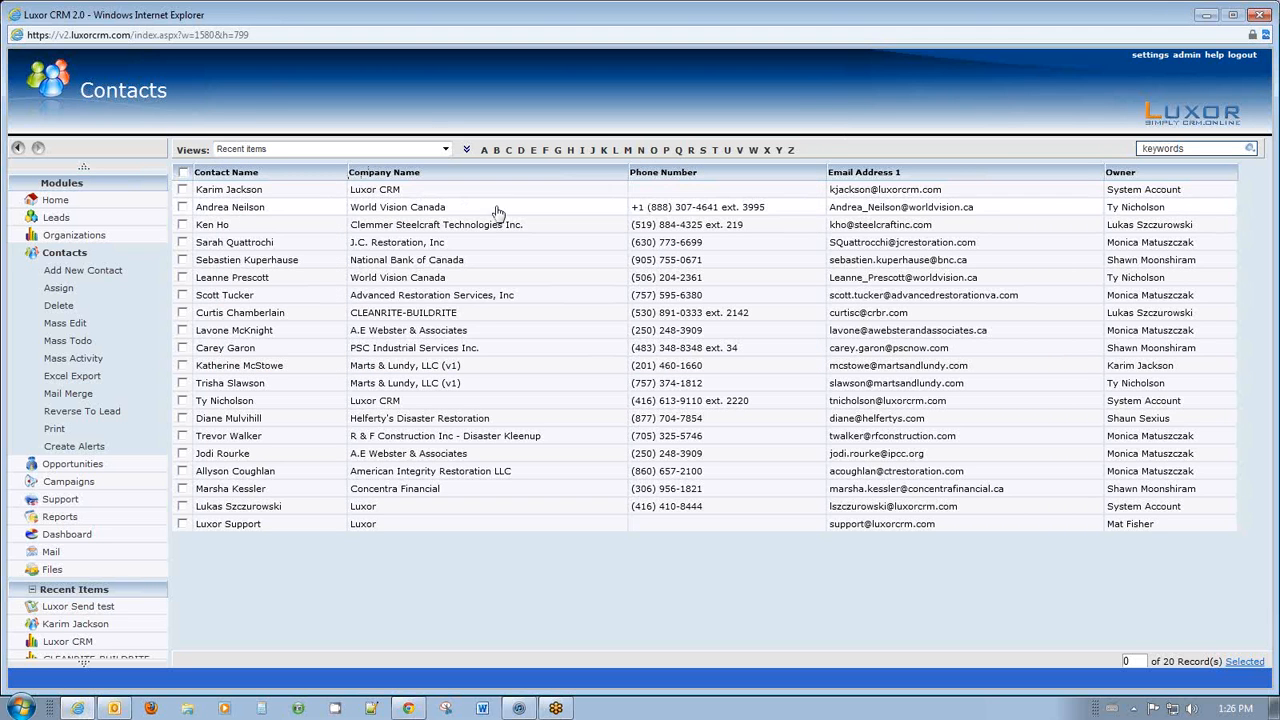
Back in Outlook, start another new e-mail addressed to the contact.
{"action": "left_click", "coordinate": [1205, 14]}
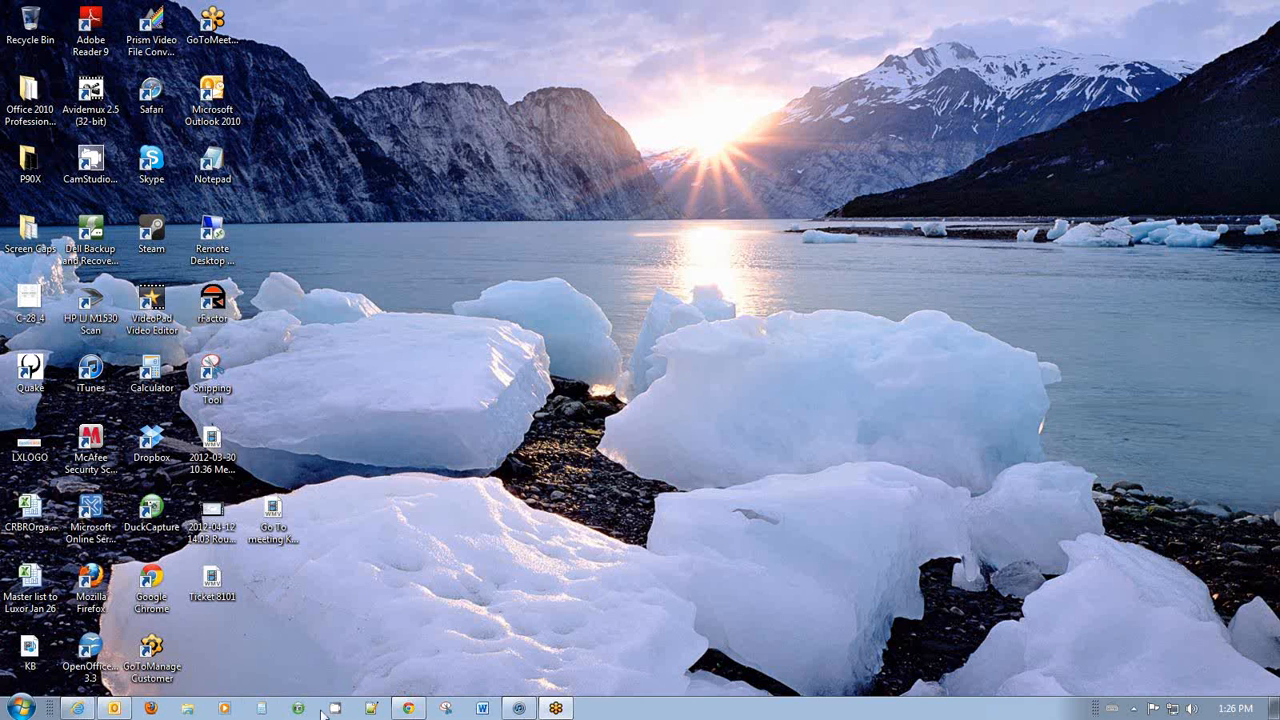
{"action": "left_click", "coordinate": [114, 709]}
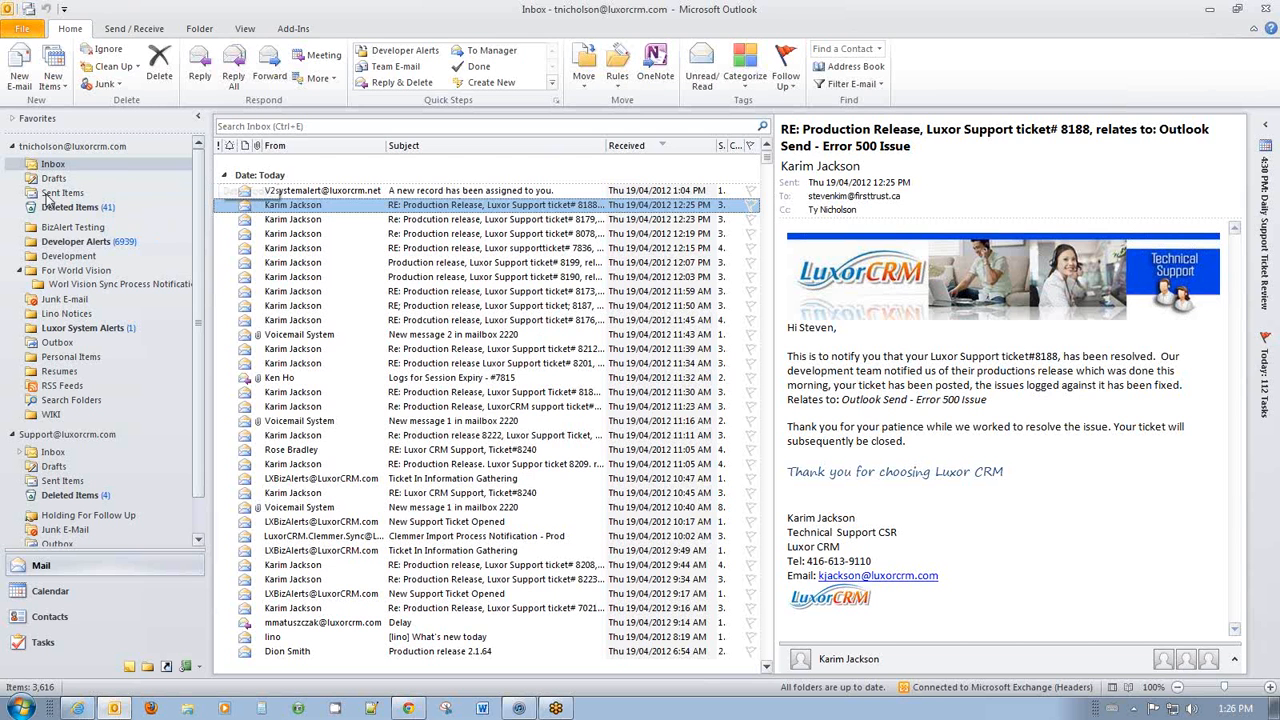
{"action": "left_click", "coordinate": [18, 72]}
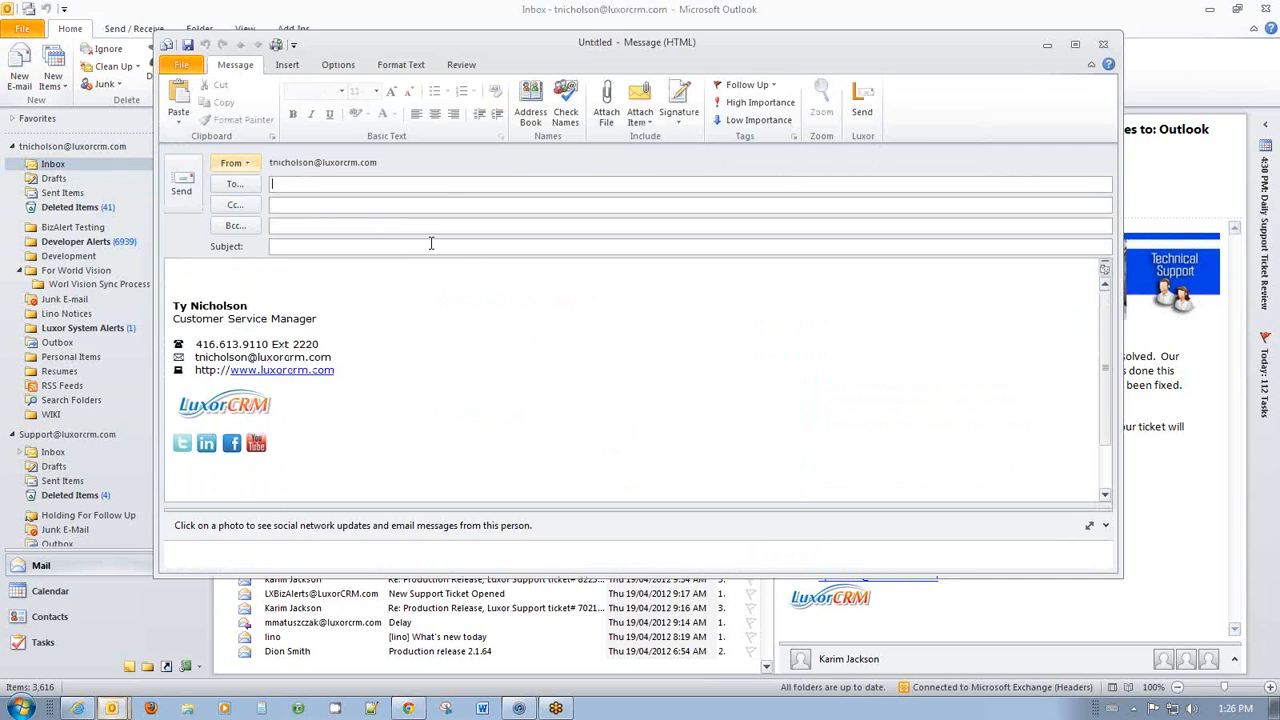
{"action": "left_click", "coordinate": [233, 186]}
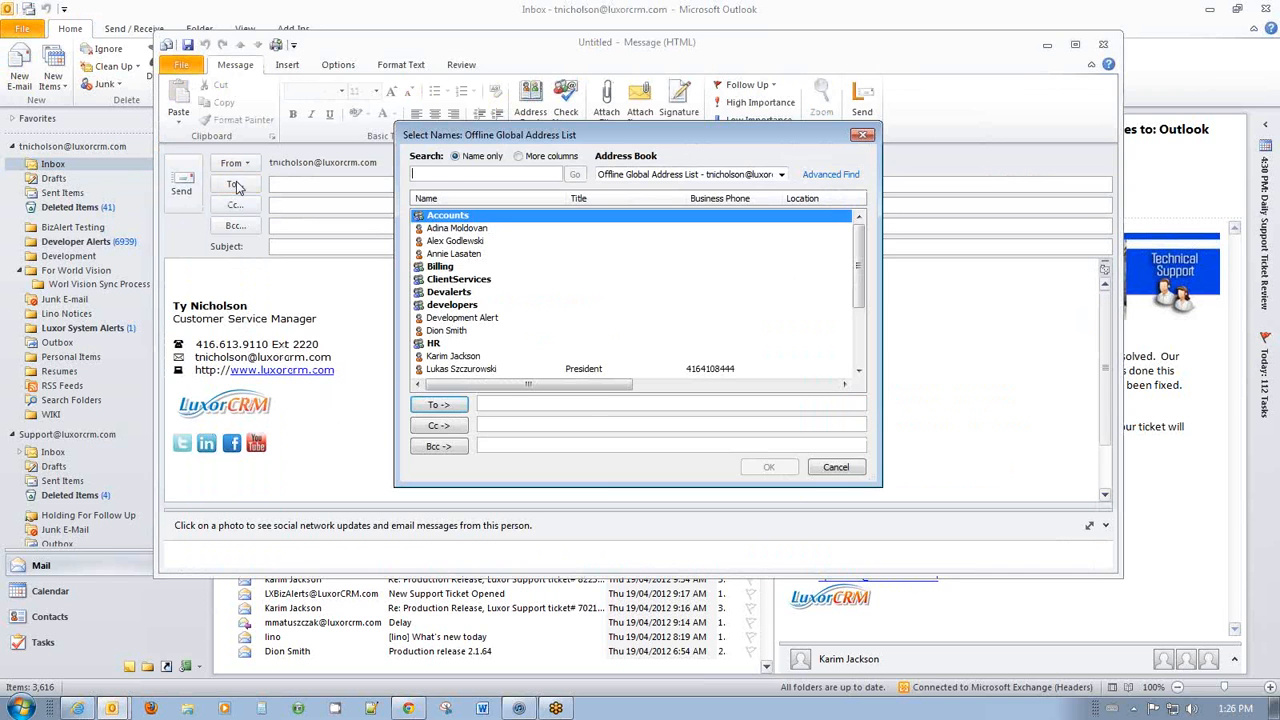
{"action": "left_click", "coordinate": [470, 357]}
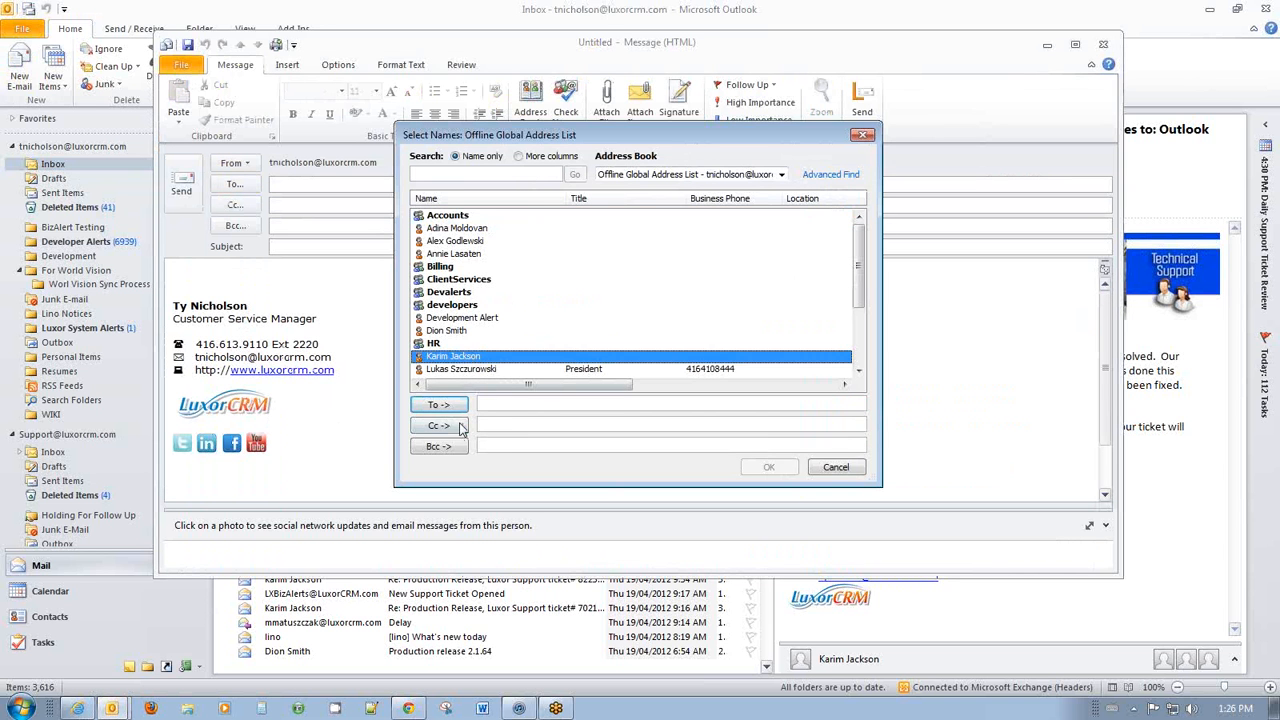
{"action": "left_click", "coordinate": [449, 405]}
{"action": "left_click", "coordinate": [769, 467]}
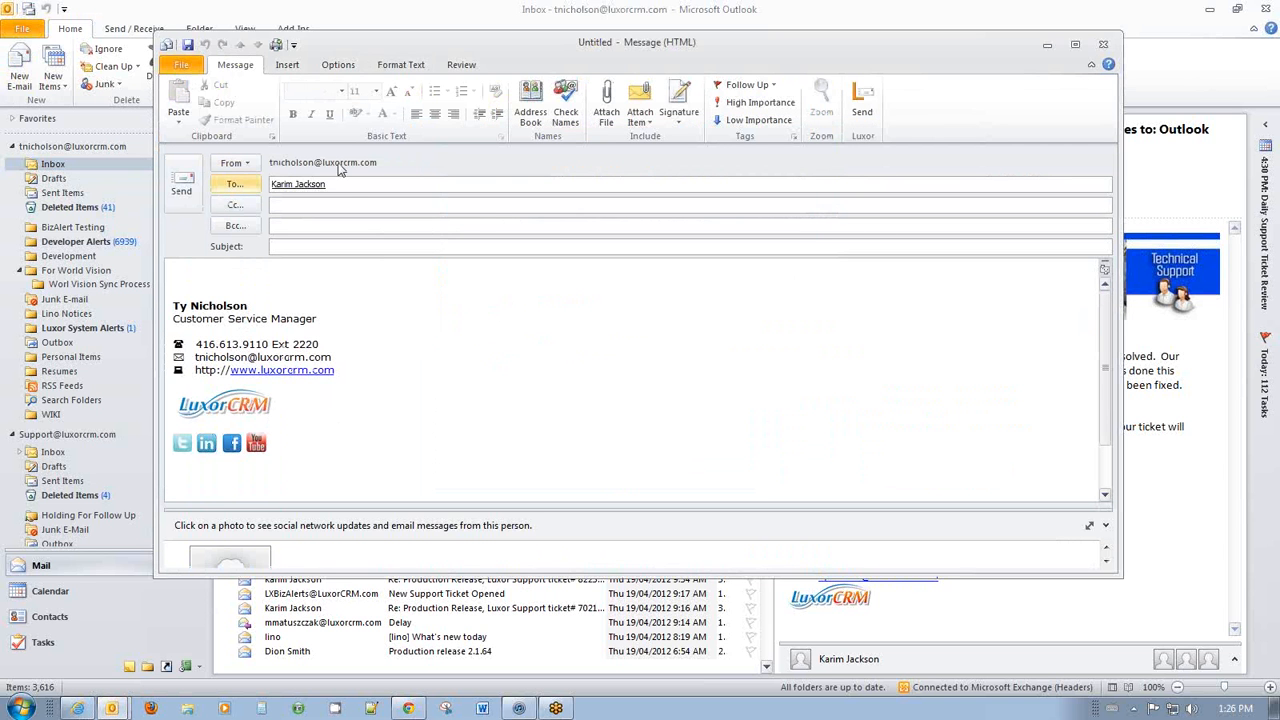
Send it with subject 'Luxor Record test' and body 'Testing Luxor Record'.
{"action": "left_click", "coordinate": [373, 245]}
{"action": "type", "text": "I"}
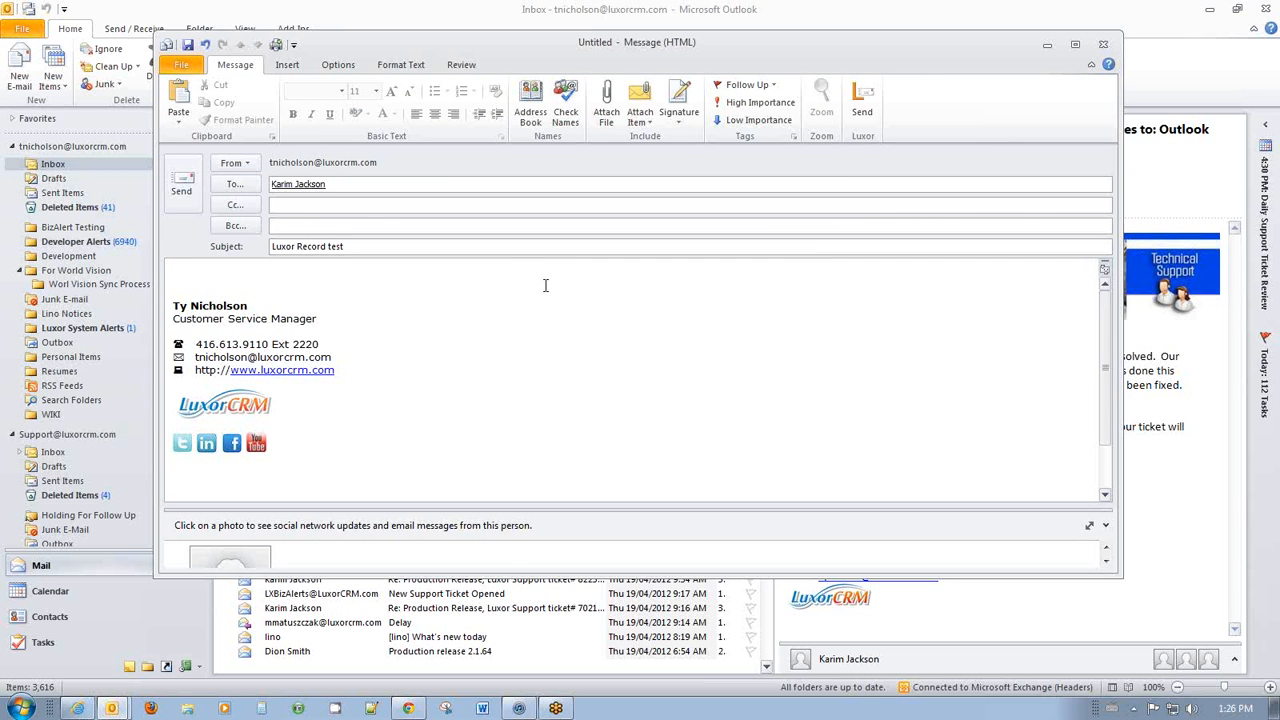
{"action": "left_click", "coordinate": [519, 264]}
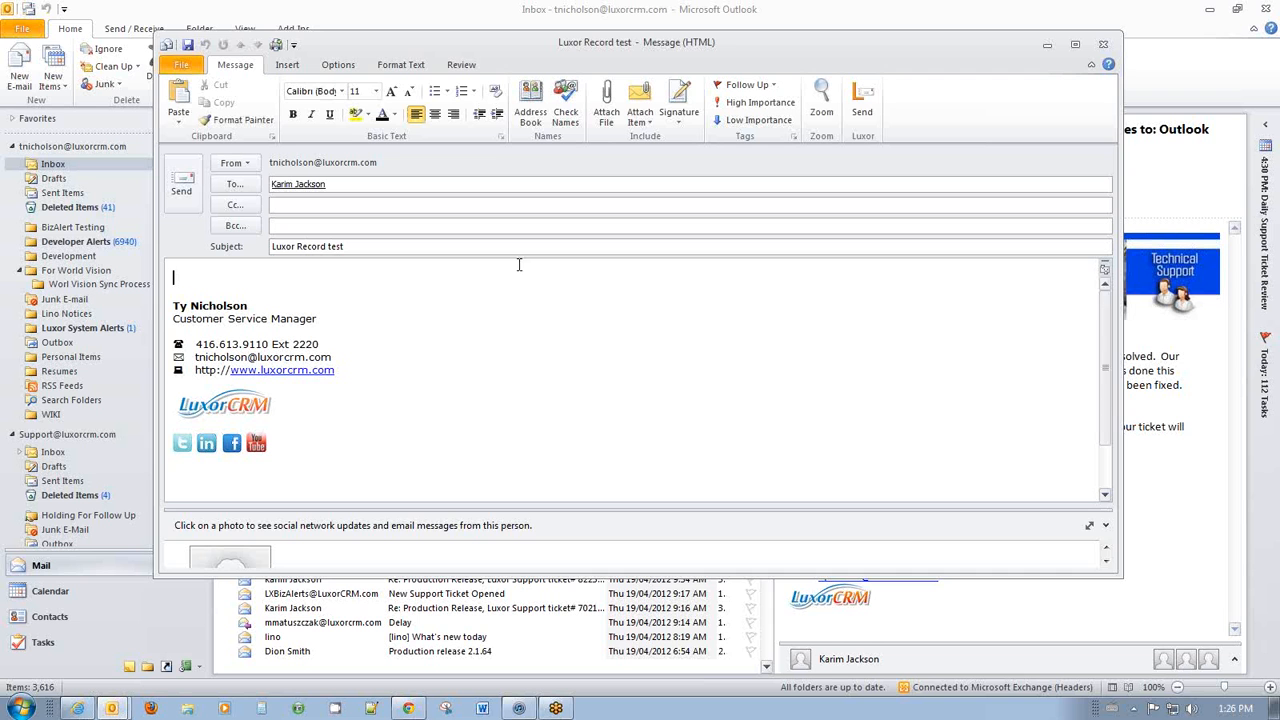
{"action": "type", "text": "Testing Luxor Record"}
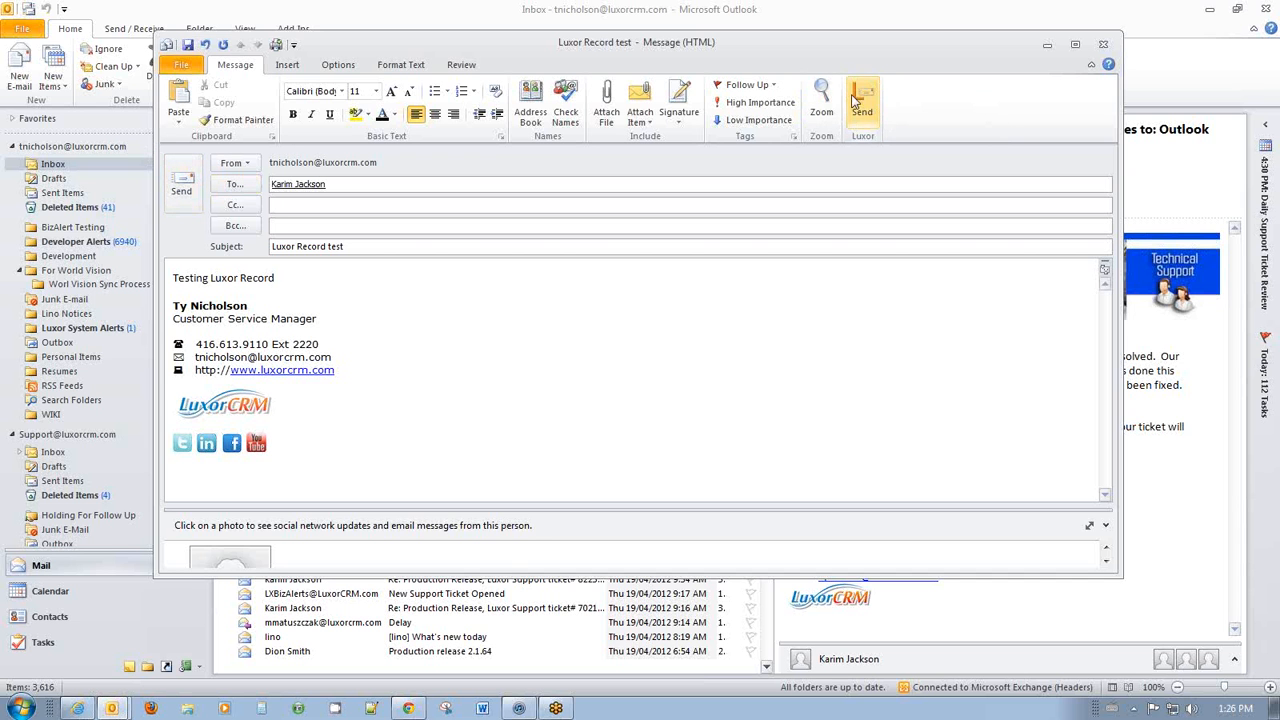
{"action": "left_click", "coordinate": [186, 186]}
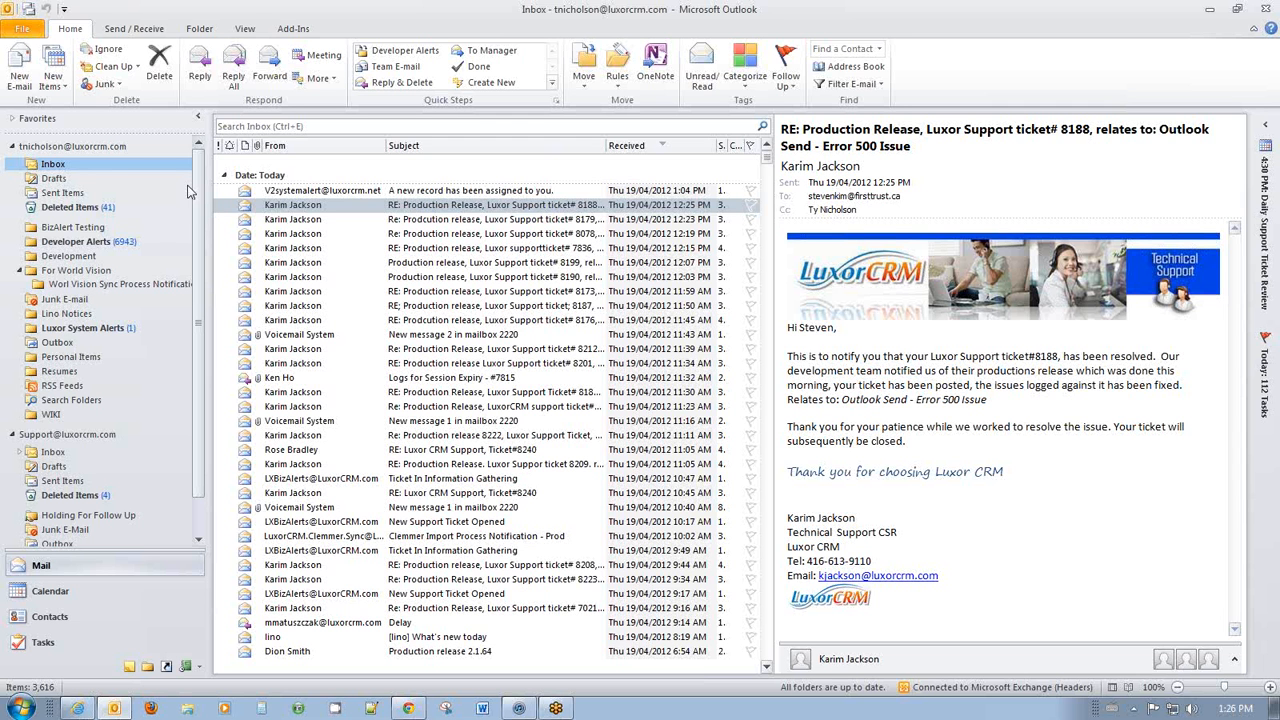
Open 'Luxor Record test' from Sent Items, record it to Luxor CRM, and close it.
{"action": "left_click", "coordinate": [64, 193]}
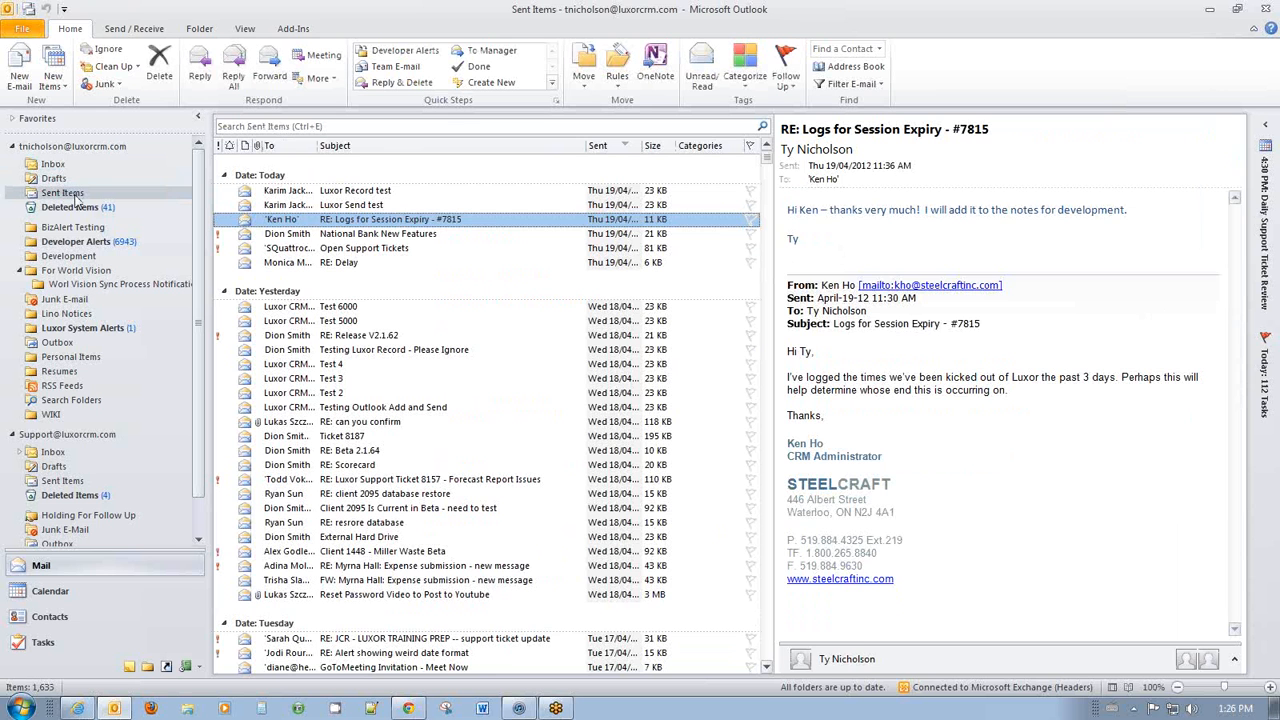
{"action": "left_click", "coordinate": [372, 194]}
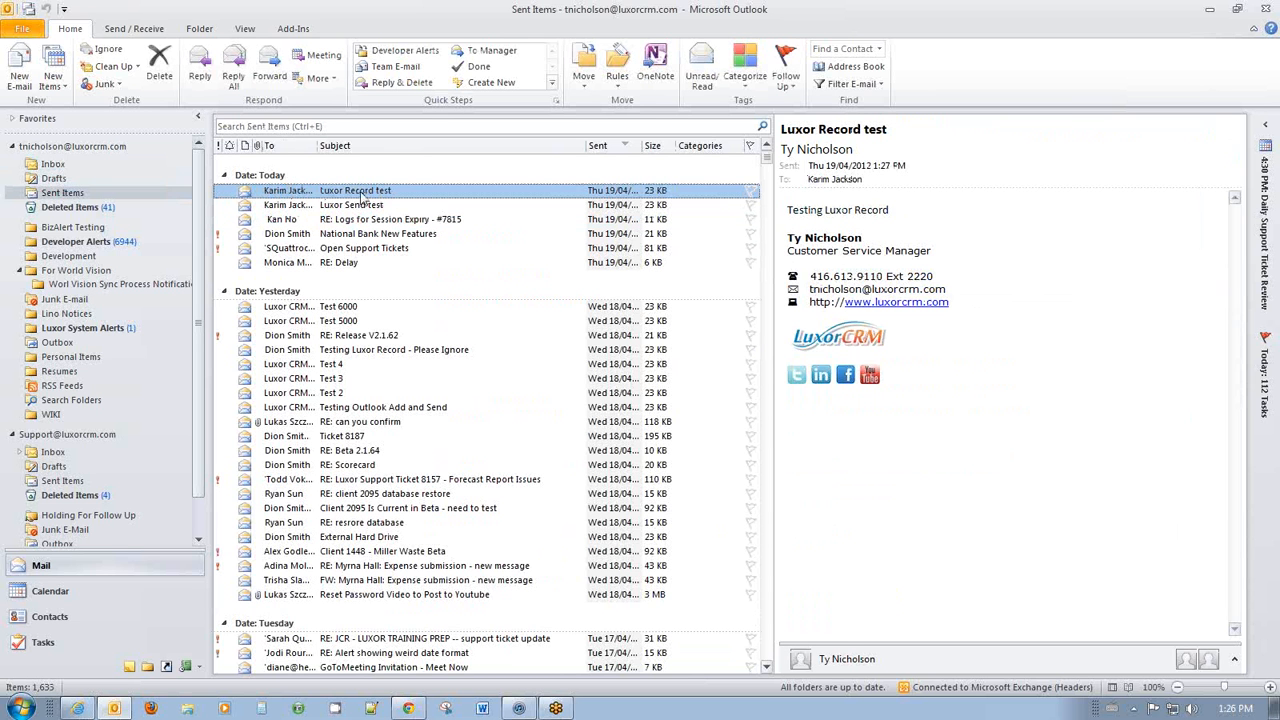
{"action": "double_click", "coordinate": [392, 196]}
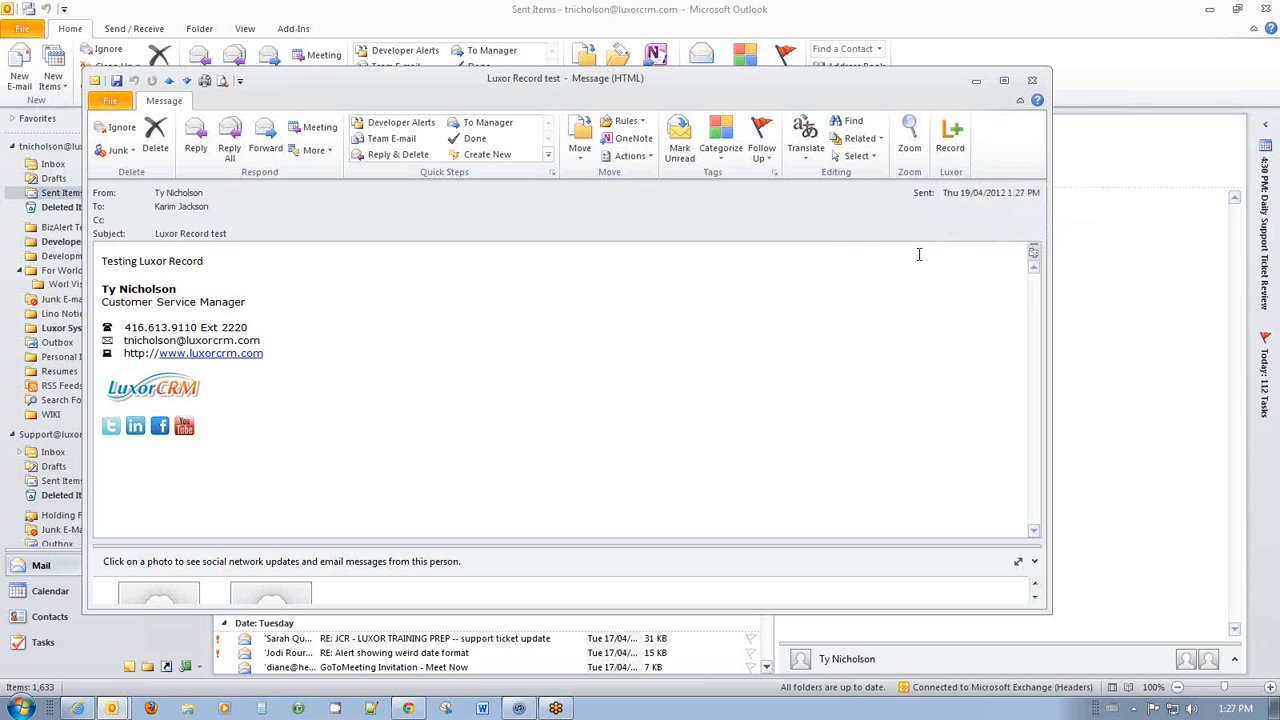
{"action": "left_click", "coordinate": [952, 135]}
{"action": "left_click", "coordinate": [1032, 81]}
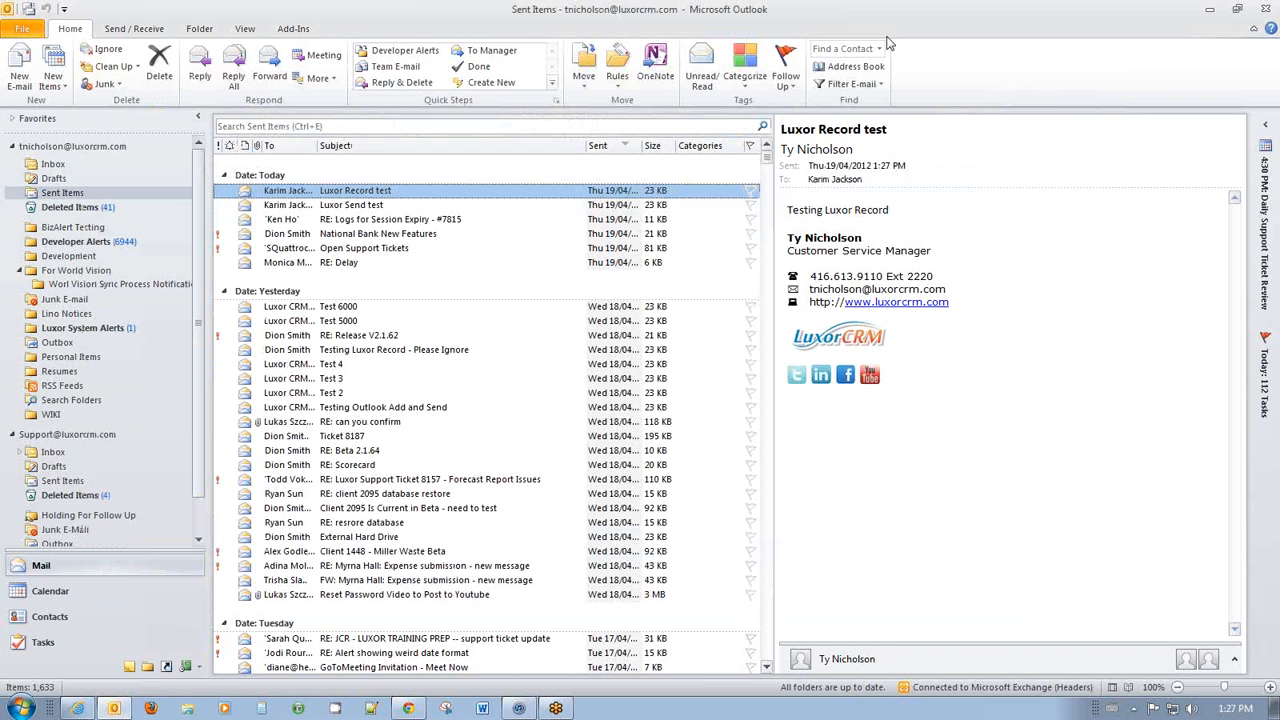
Check the 'Luxor Record test' activity on the contact's Activities tab in Luxor CRM.
{"action": "left_click", "coordinate": [77, 709]}
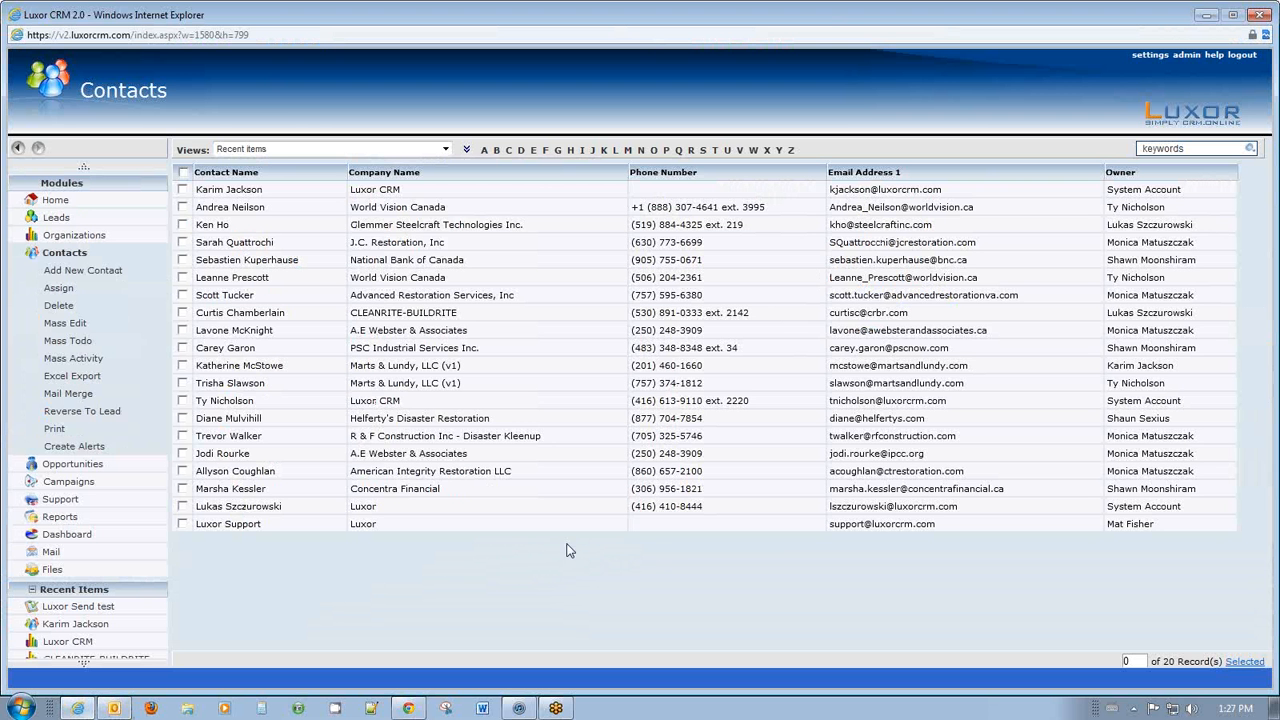
{"action": "left_click", "coordinate": [305, 192]}
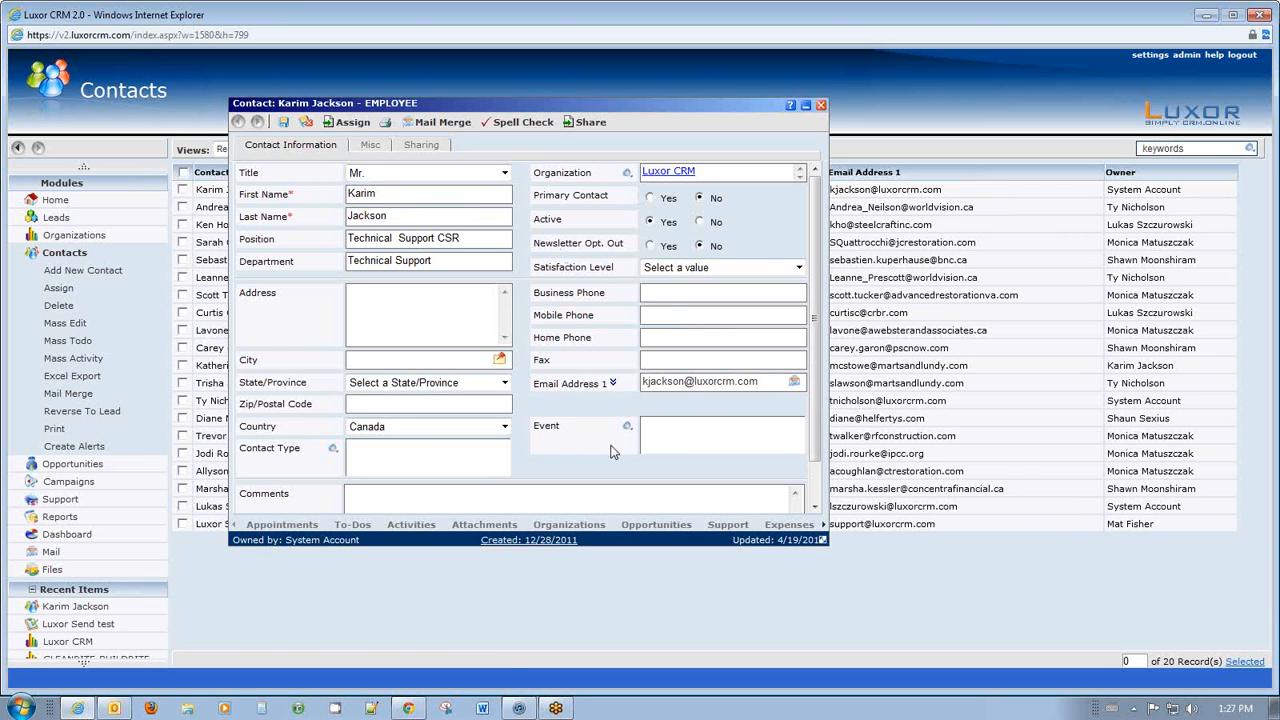
{"action": "left_click", "coordinate": [424, 526]}
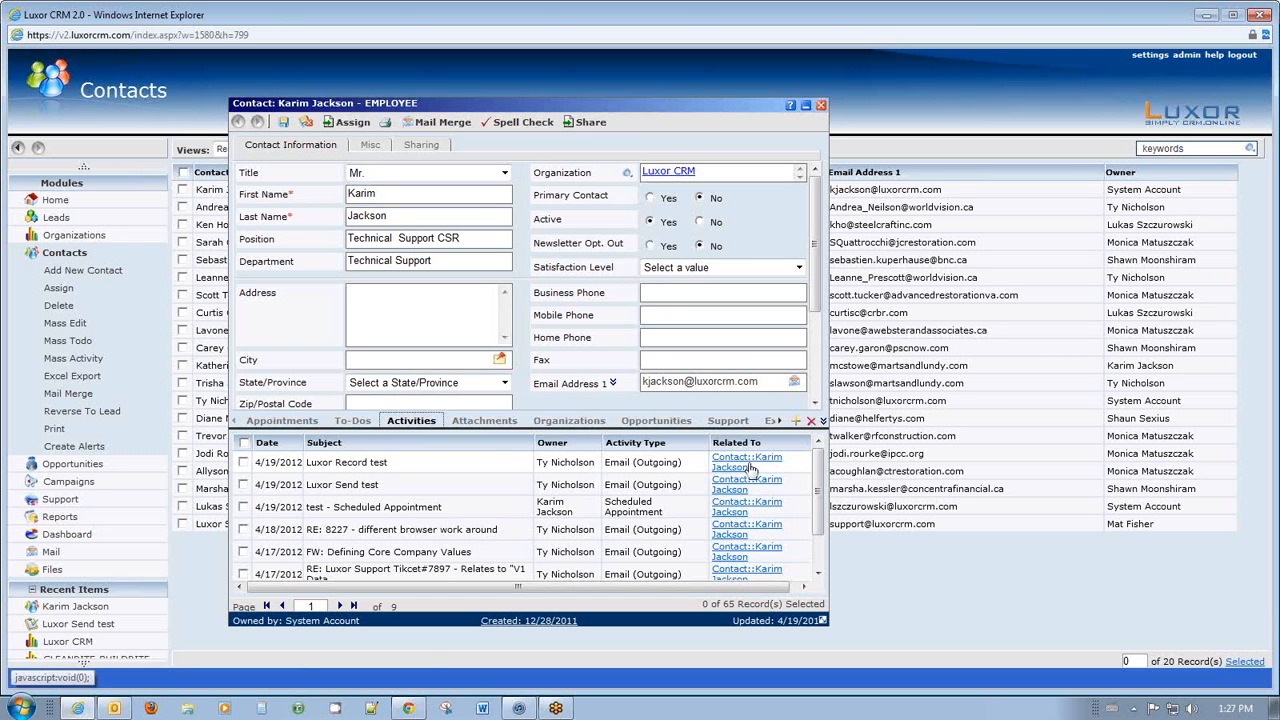
{"action": "left_click", "coordinate": [490, 463]}
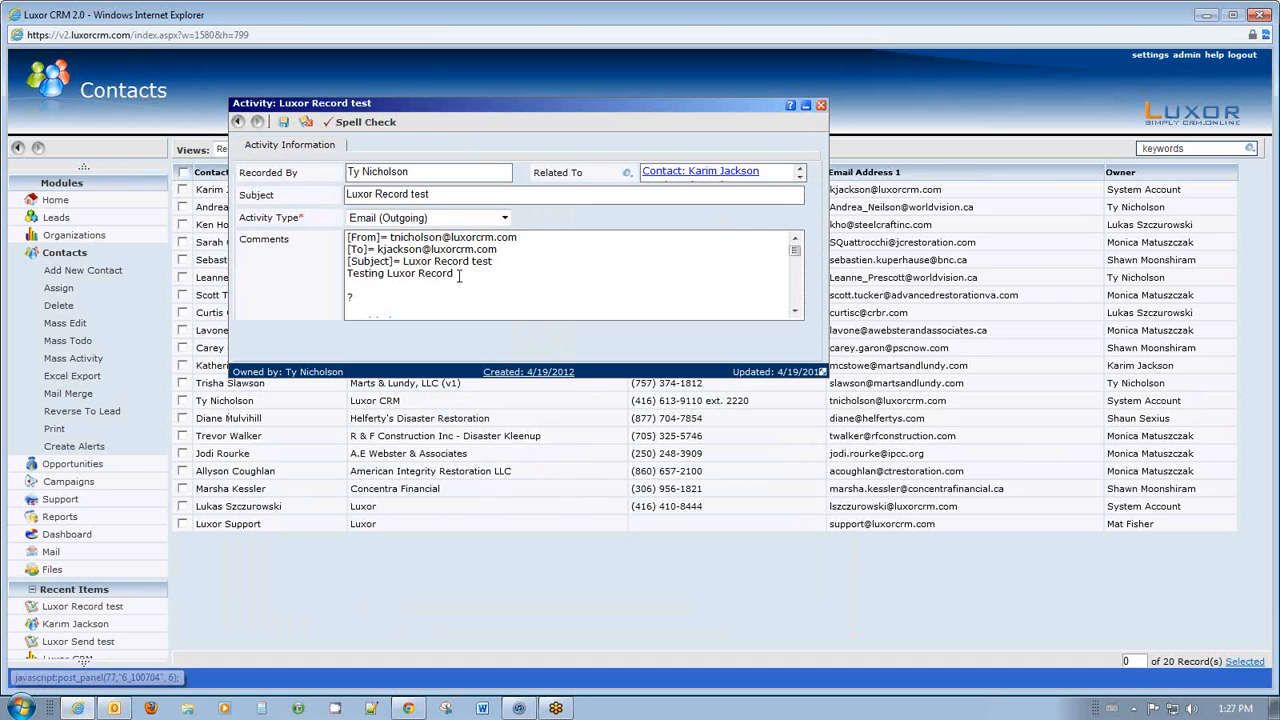
{"action": "scroll", "coordinate": [459, 275], "scroll_direction": "down", "scroll_amount": 2}
{"action": "scroll", "coordinate": [492, 305], "scroll_direction": "up", "scroll_amount": 1}
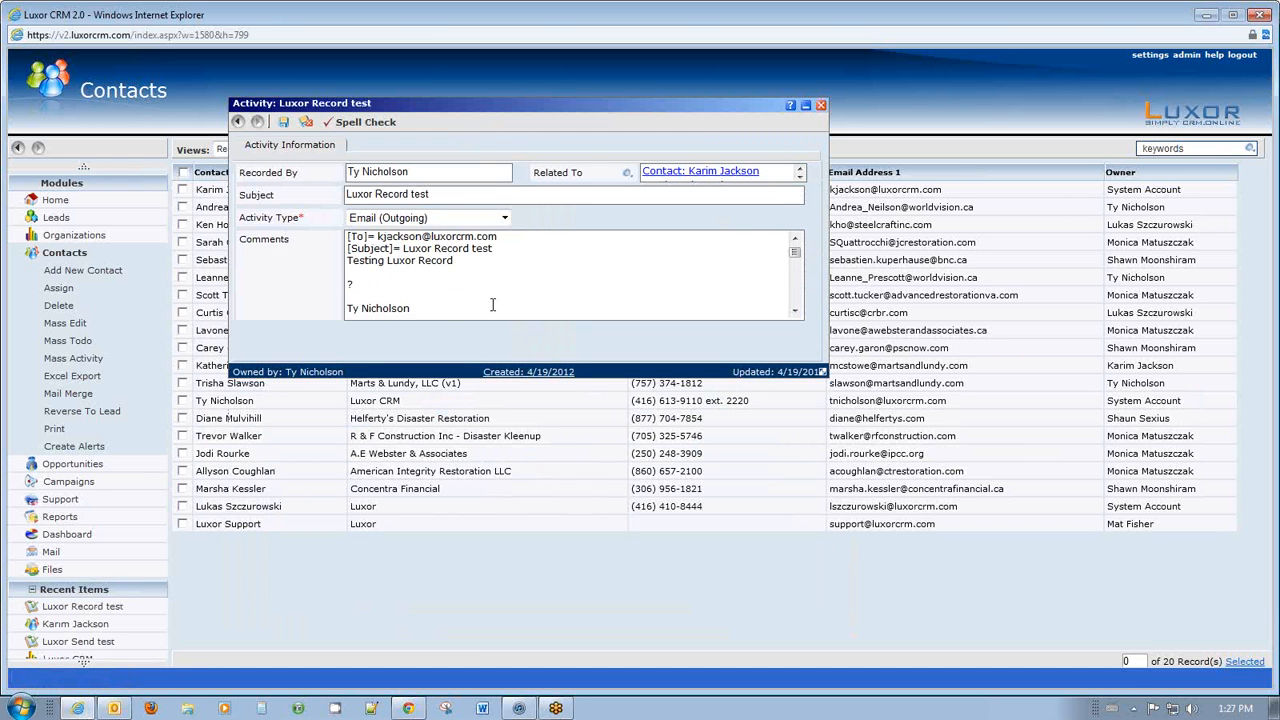
{"action": "scroll", "coordinate": [492, 305], "scroll_direction": "up", "scroll_amount": 1}
{"action": "left_click", "coordinate": [238, 121]}
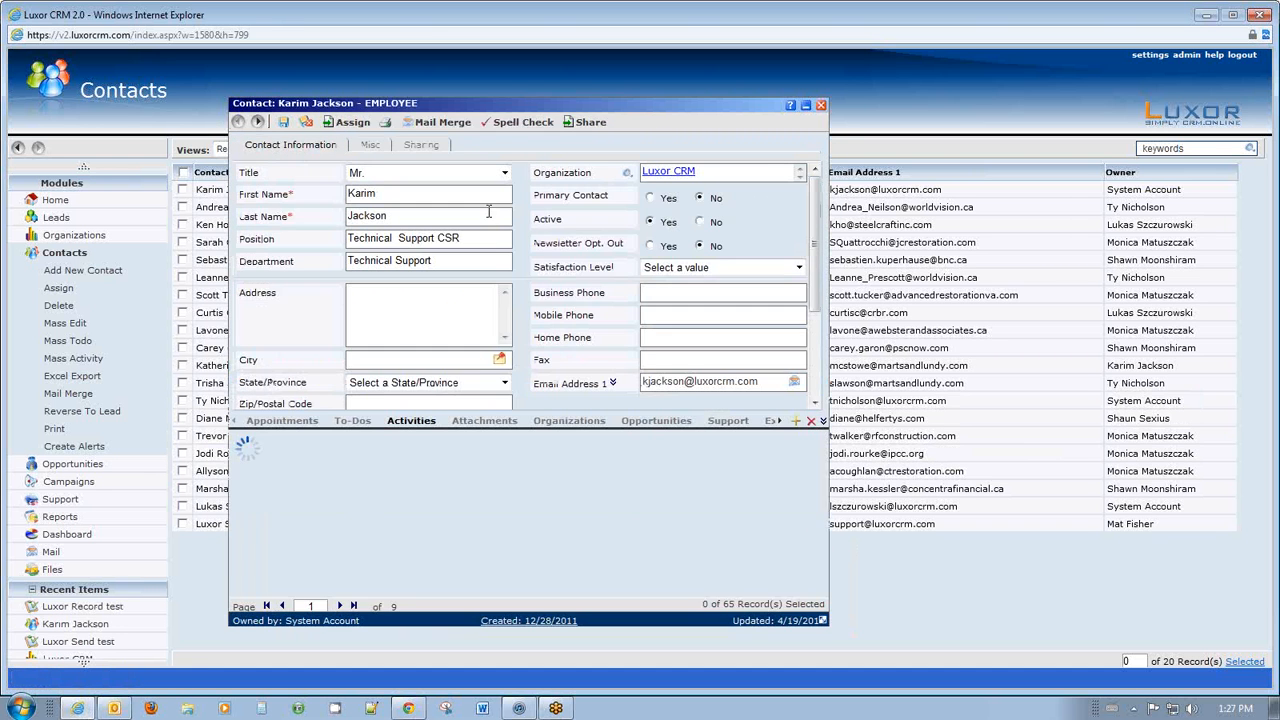
Recheck the contact's activities, close the record, and return to the CRM Home page.
{"action": "left_click", "coordinate": [820, 104]}
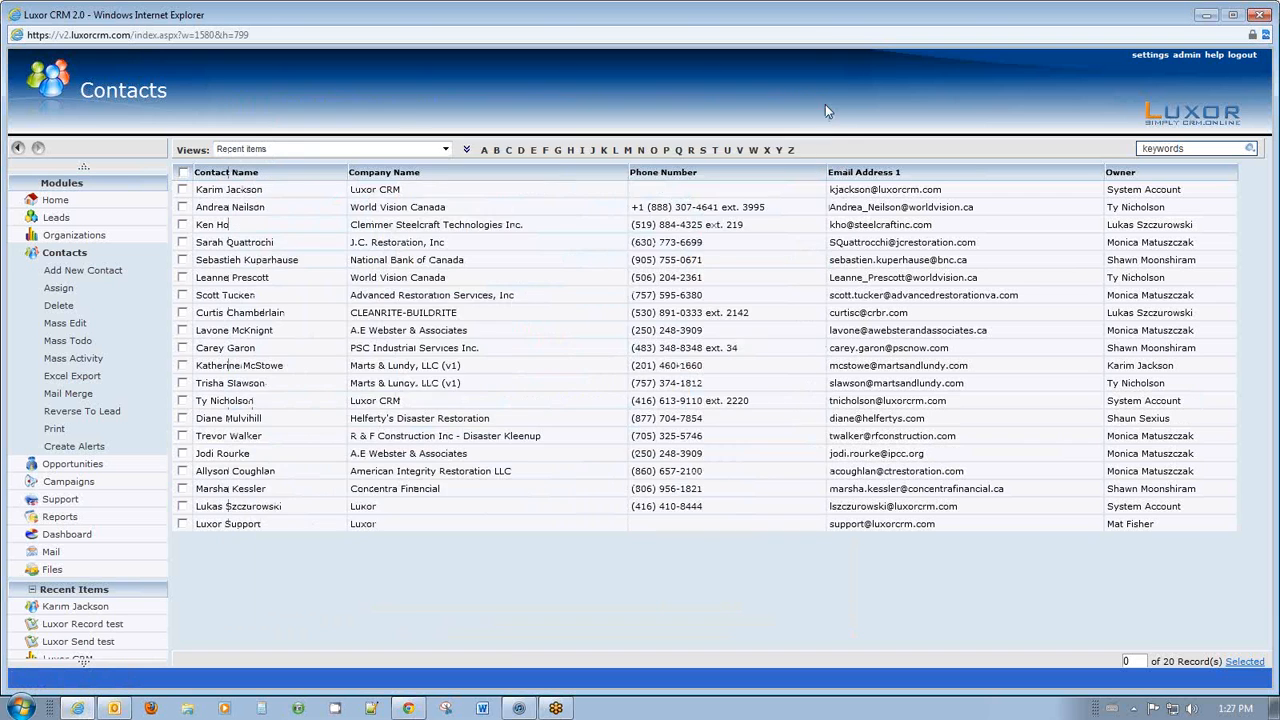
{"action": "left_click", "coordinate": [311, 196]}
{"action": "left_click", "coordinate": [427, 537]}
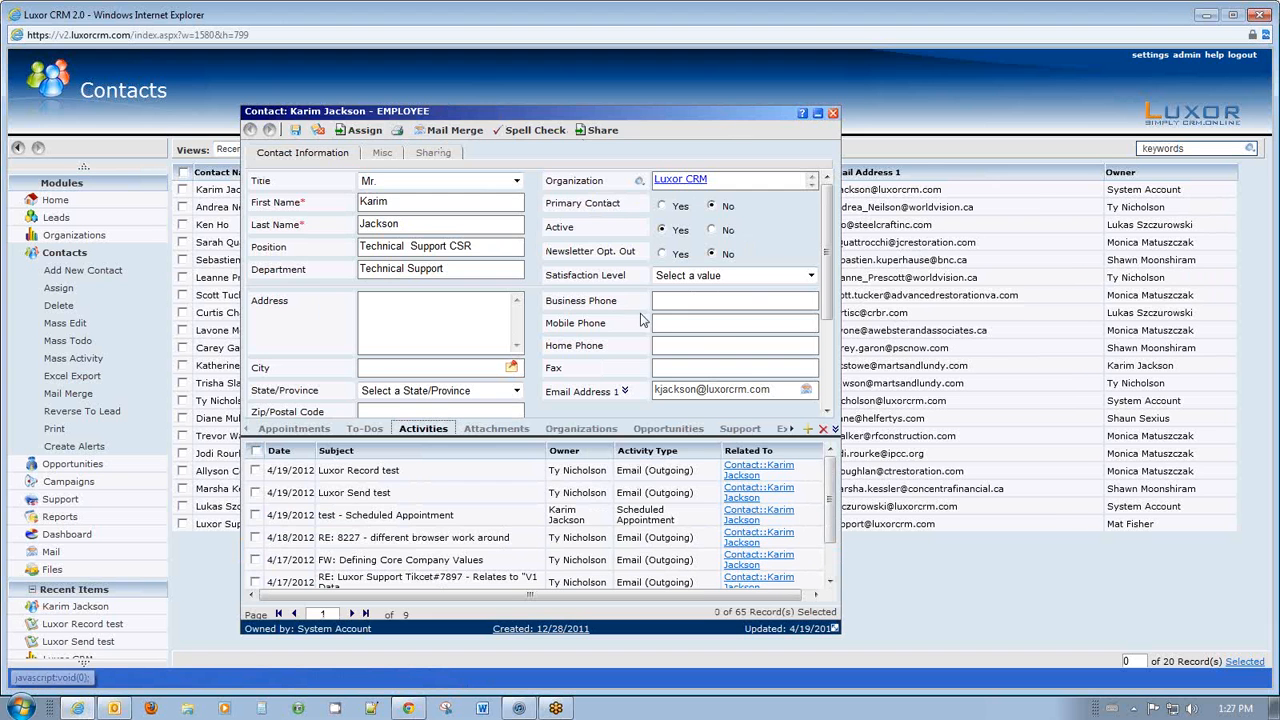
{"action": "left_click", "coordinate": [832, 113]}
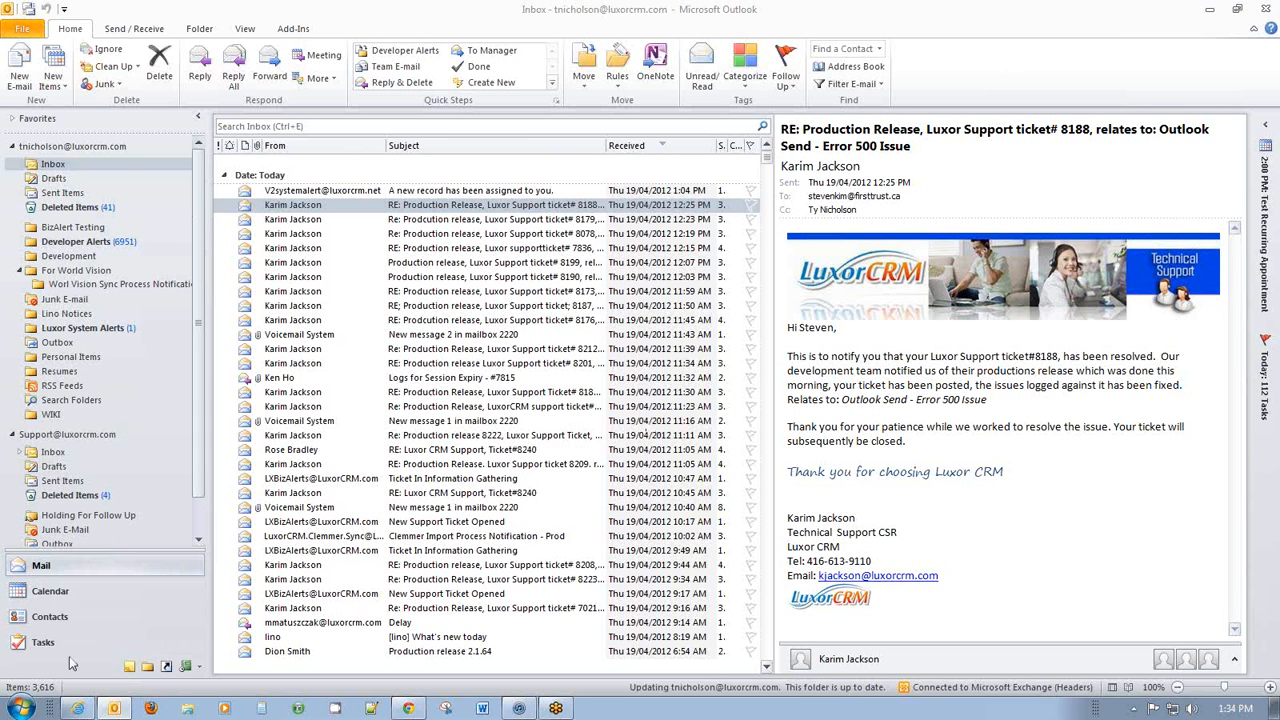
{"action": "left_click", "coordinate": [77, 708]}
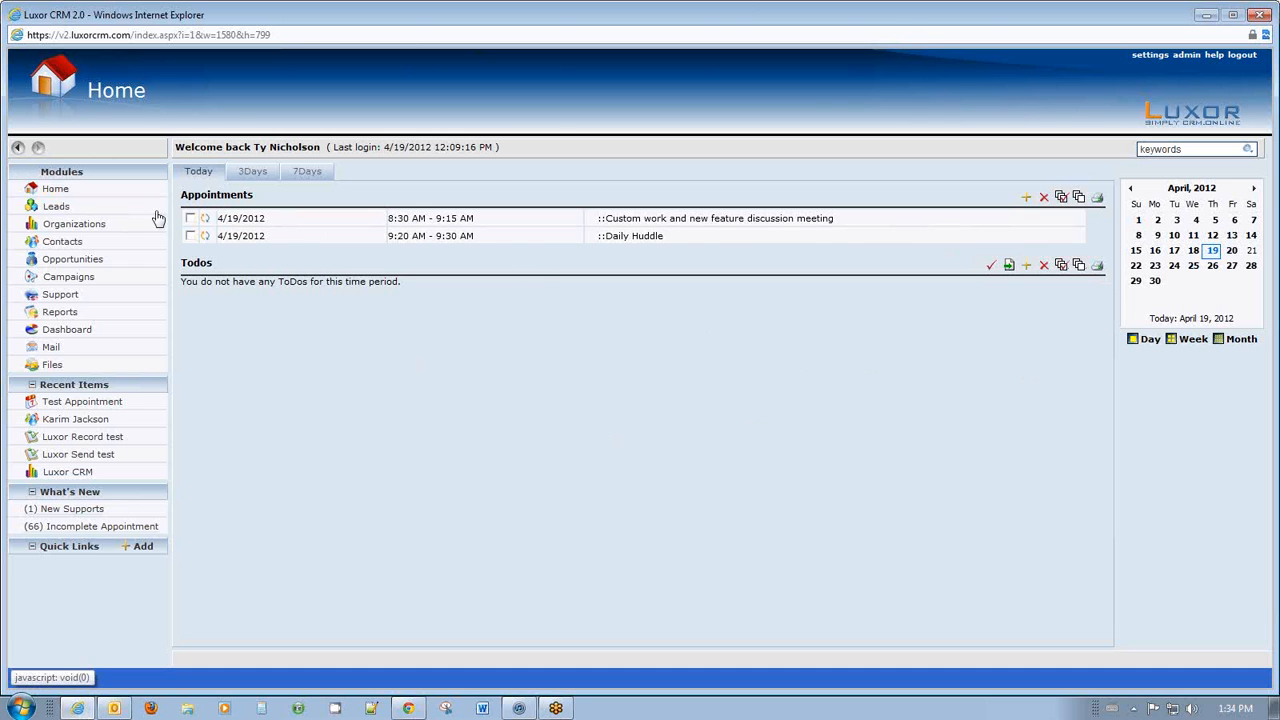
Create and save 'Test Creating Appointment', 2–3 PM at Office, related to the contact.
{"action": "left_click", "coordinate": [1025, 197]}
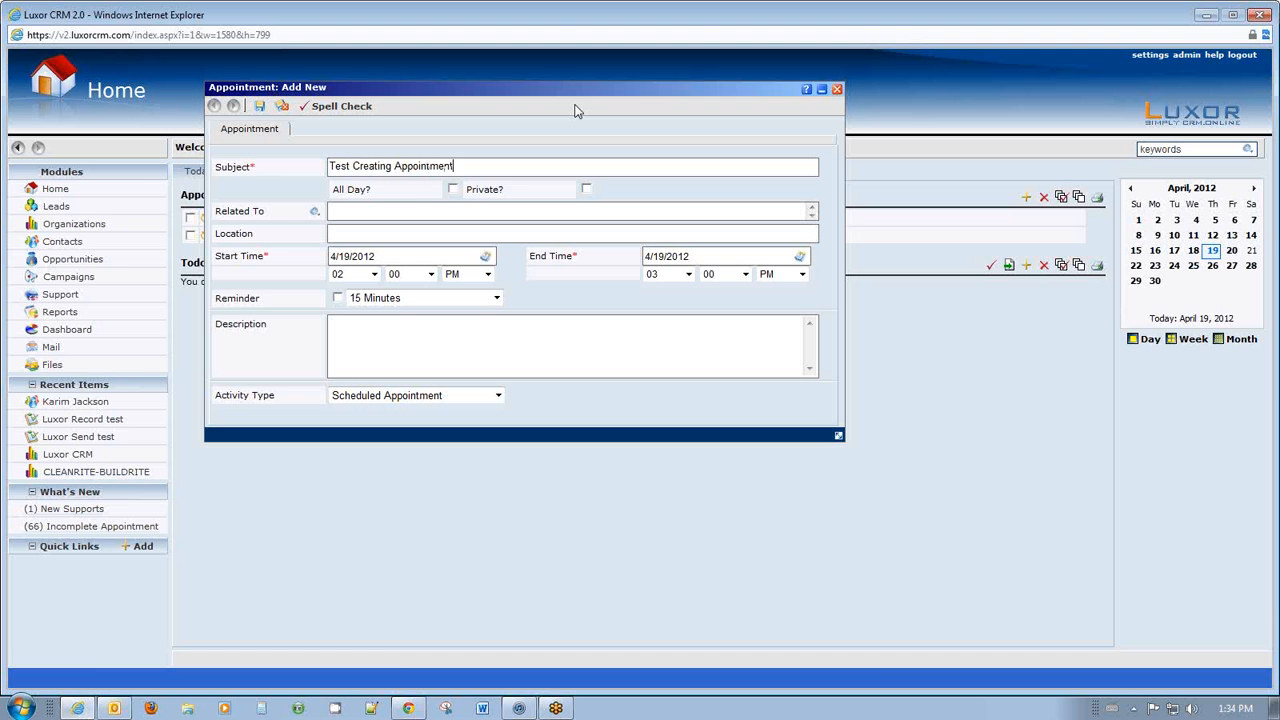
{"action": "left_click", "coordinate": [314, 211]}
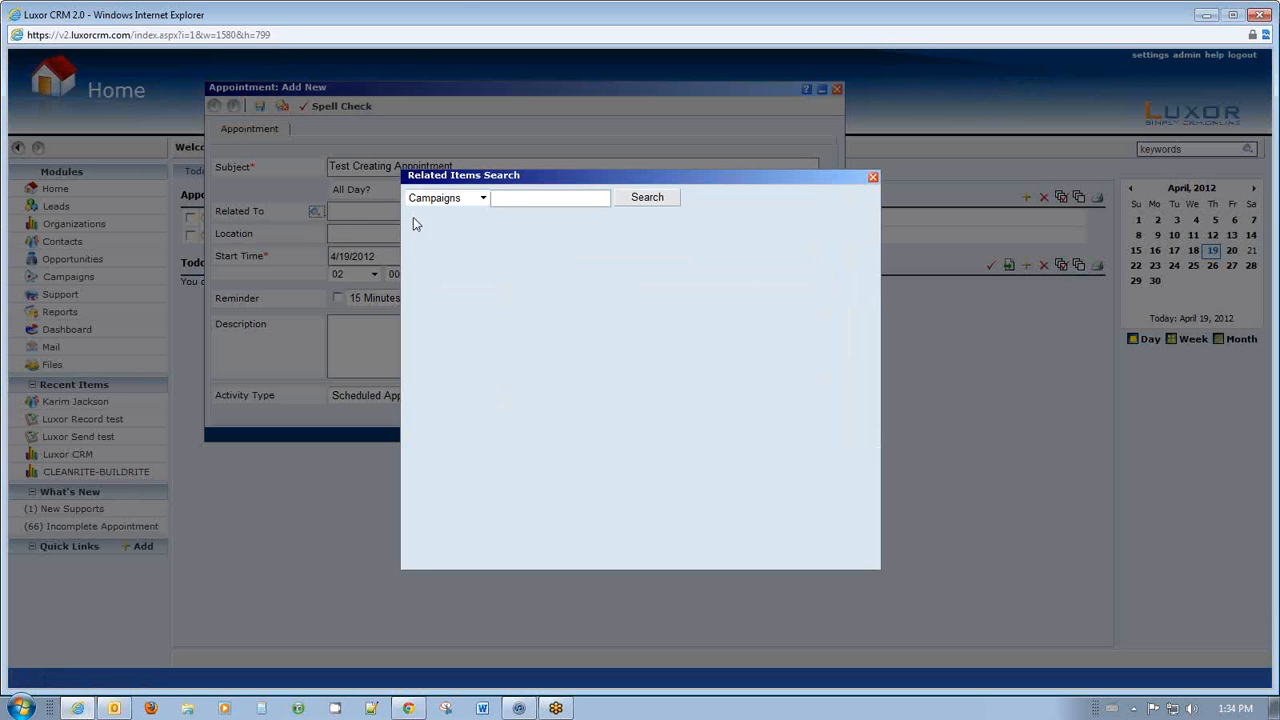
{"action": "left_click", "coordinate": [482, 198]}
{"action": "left_click", "coordinate": [474, 227]}
{"action": "left_click", "coordinate": [519, 205]}
{"action": "left_click", "coordinate": [650, 199]}
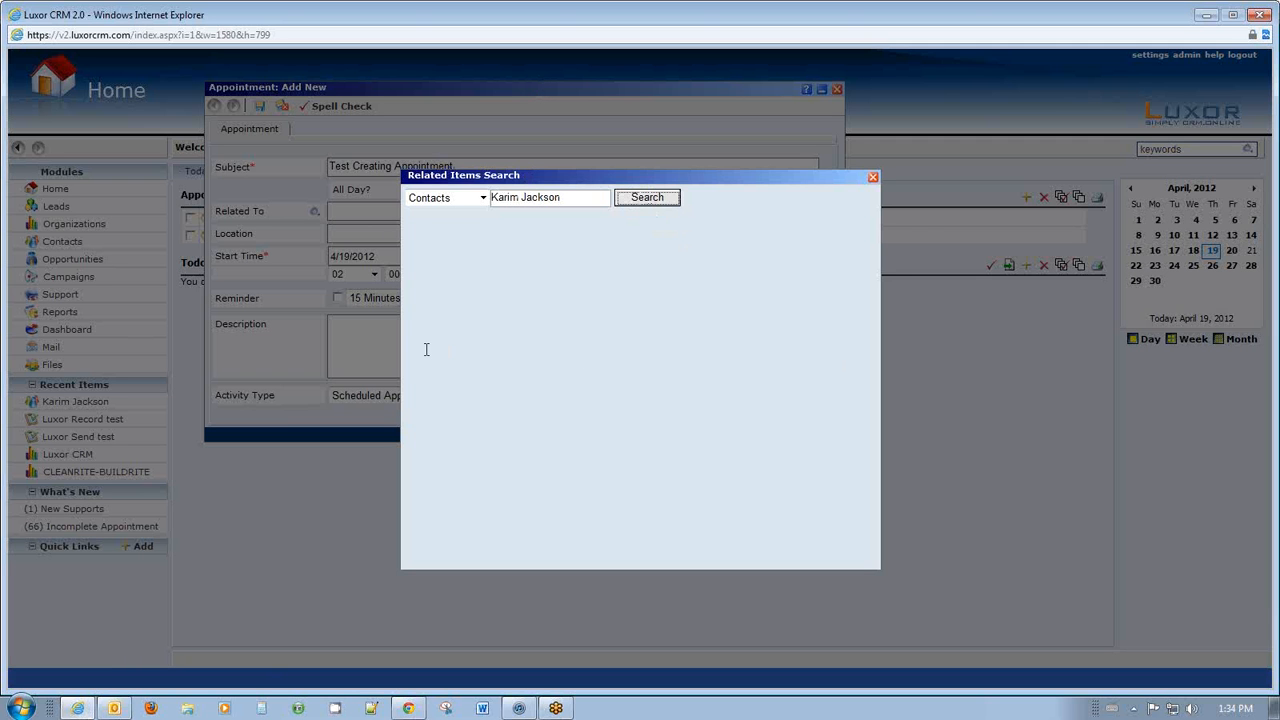
{"action": "left_click", "coordinate": [647, 198]}
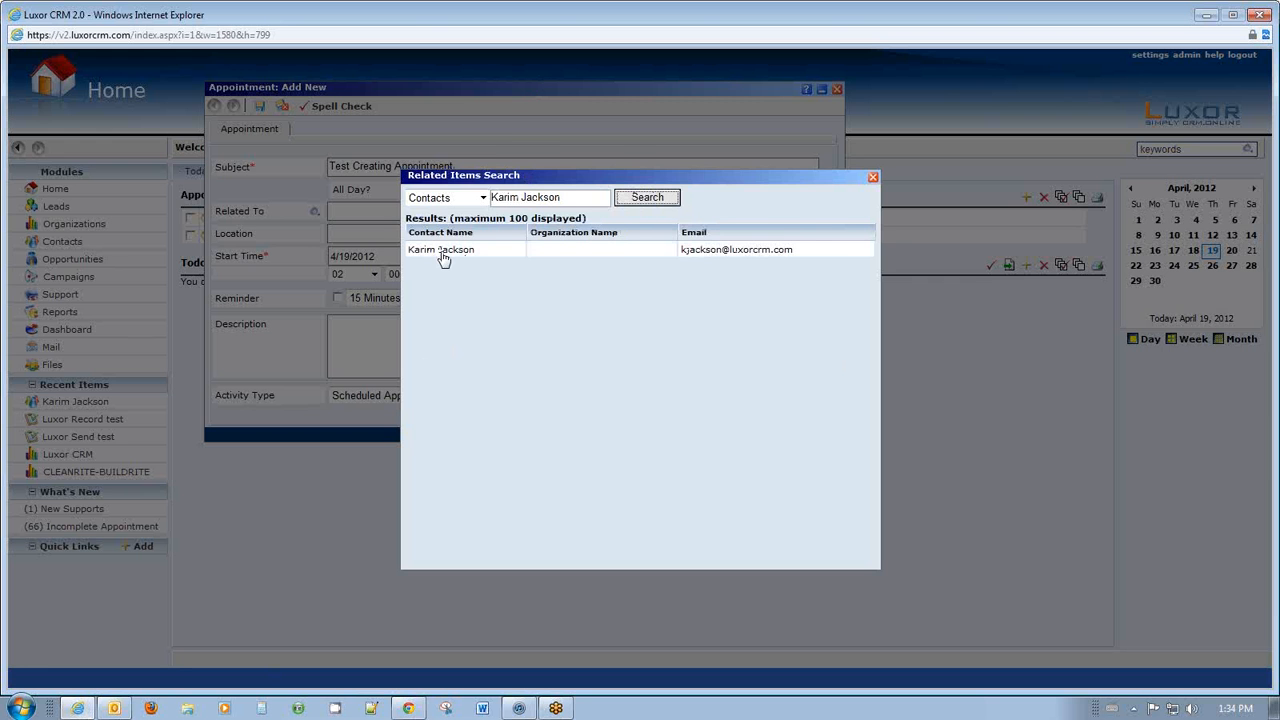
{"action": "left_click", "coordinate": [441, 250]}
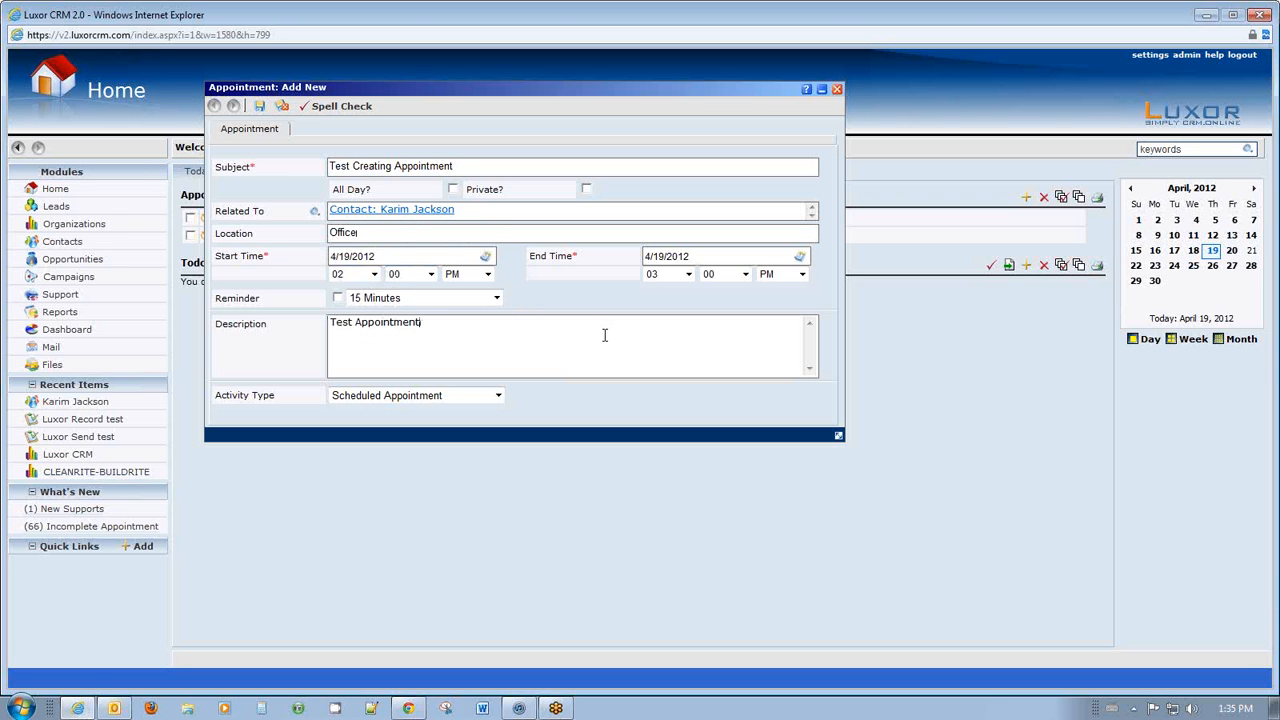
{"action": "left_click", "coordinate": [259, 106]}
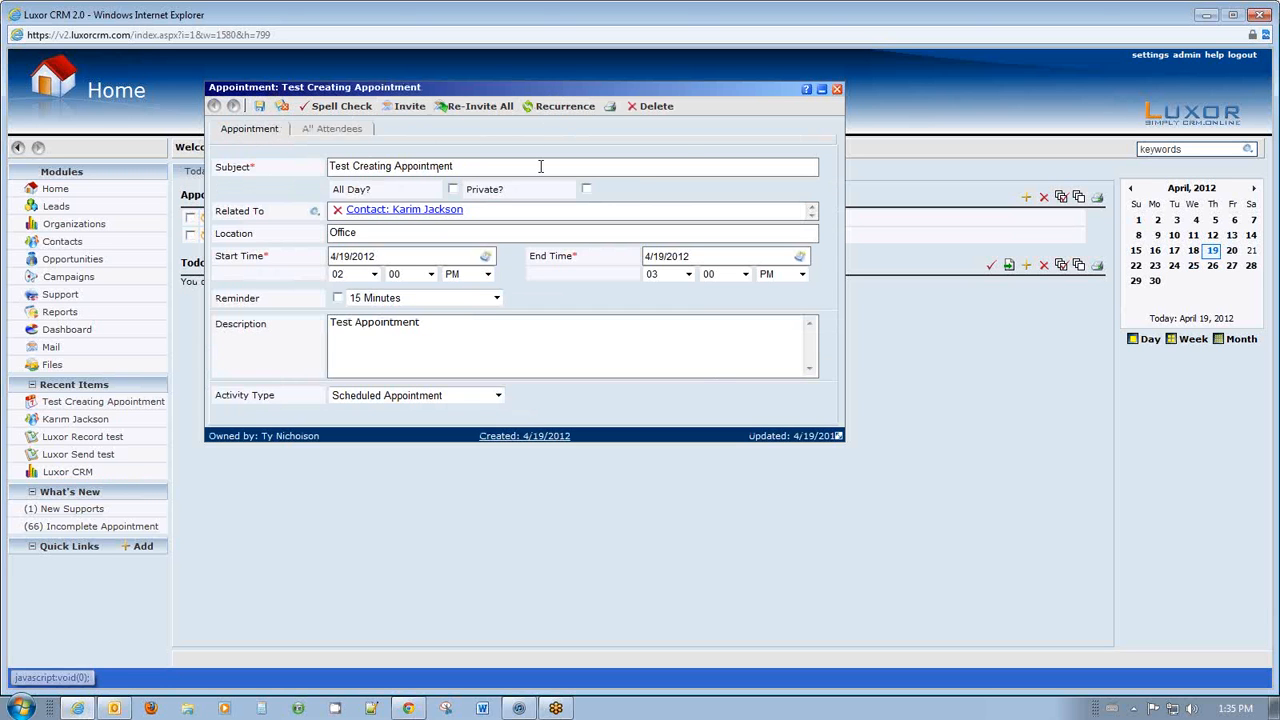
{"action": "left_click", "coordinate": [837, 90]}
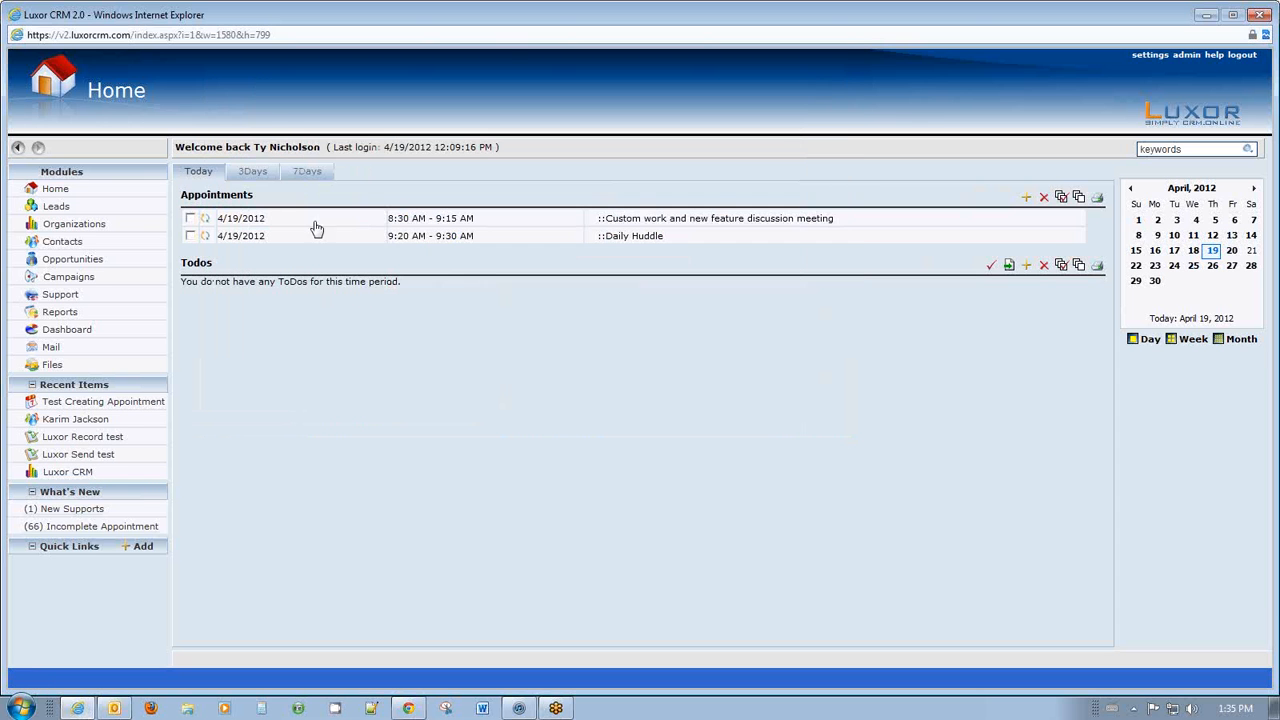
Run Luxor Sync from the Outlook calendar, then view Thursday April 19 alone.
{"action": "left_click", "coordinate": [110, 709]}
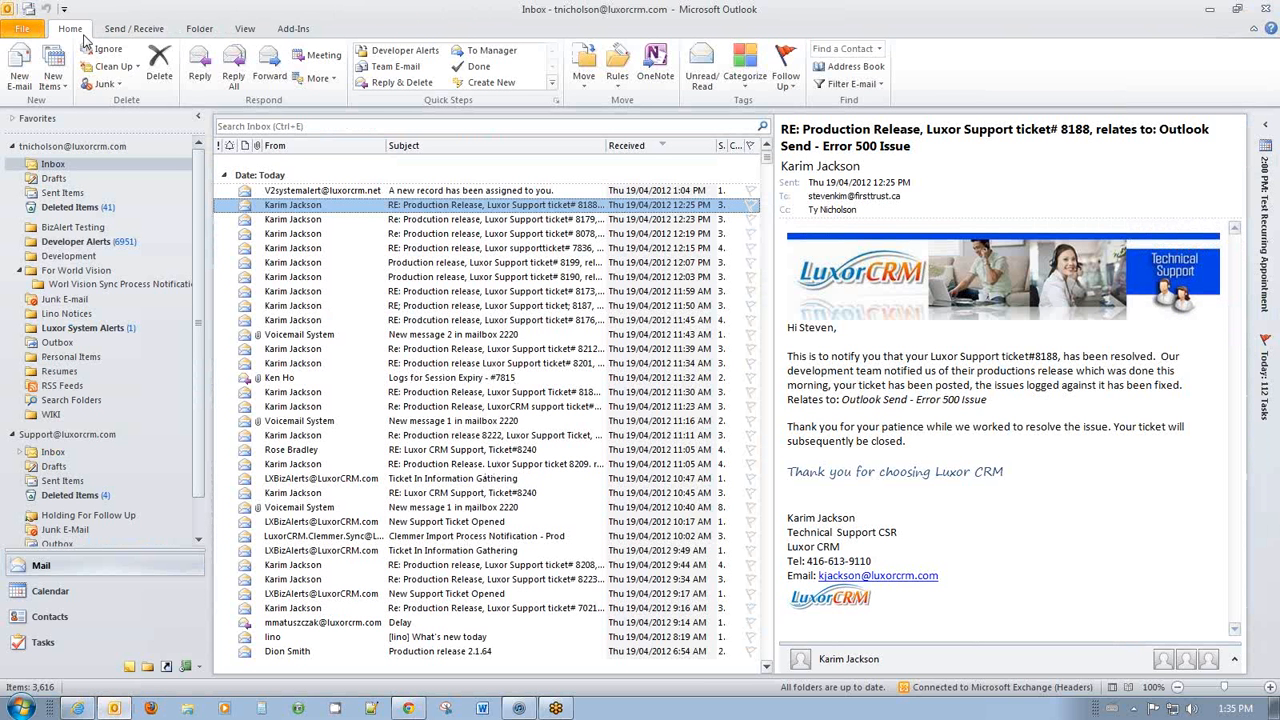
{"action": "left_click", "coordinate": [296, 33]}
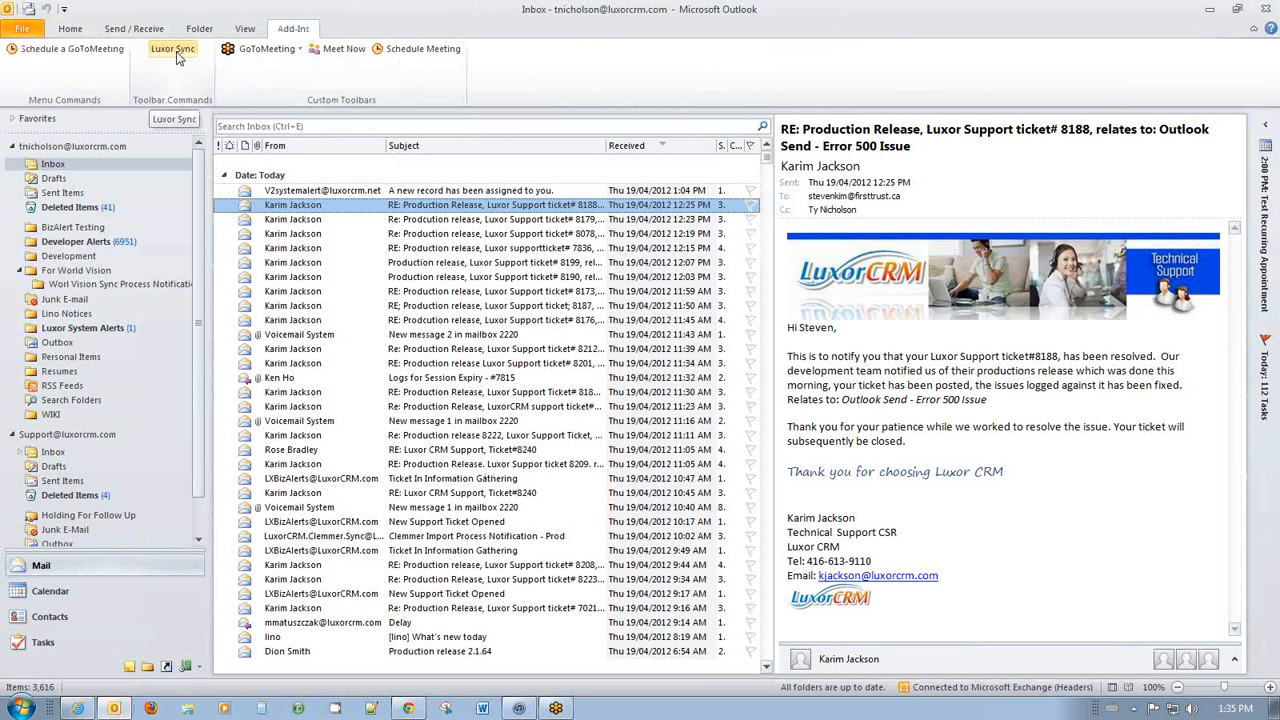
{"action": "left_click", "coordinate": [43, 596]}
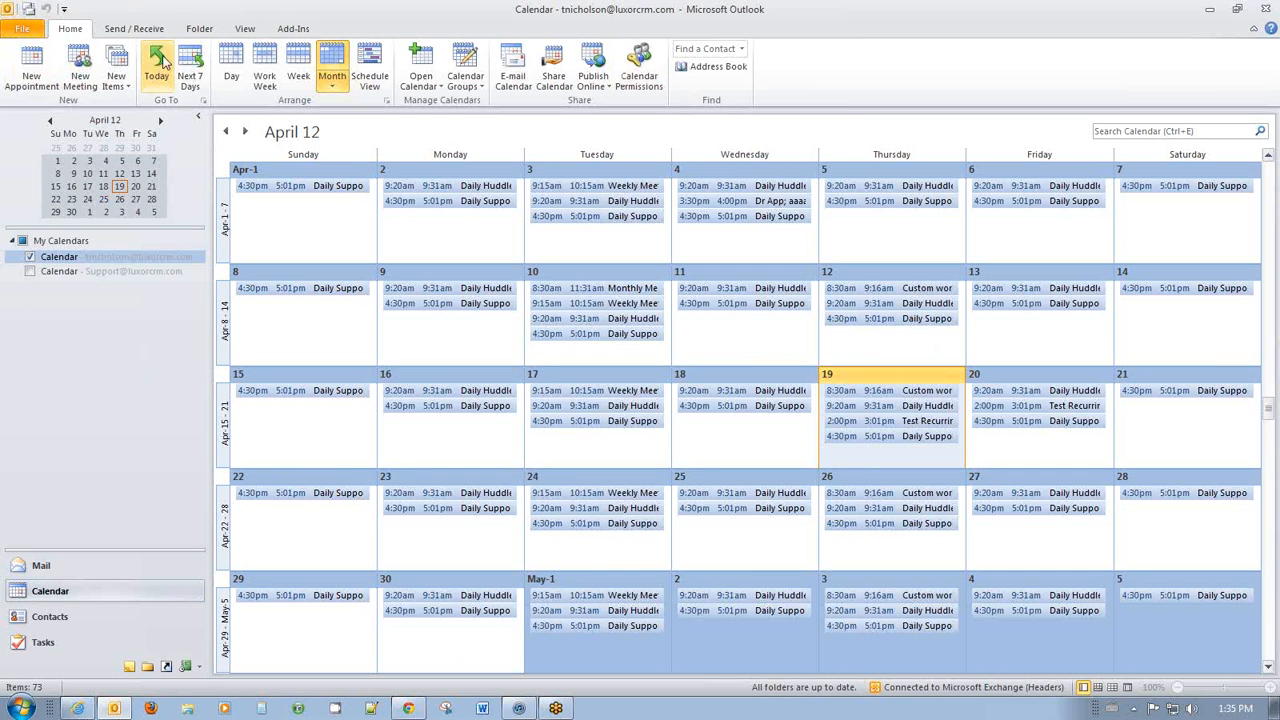
{"action": "left_click", "coordinate": [291, 29]}
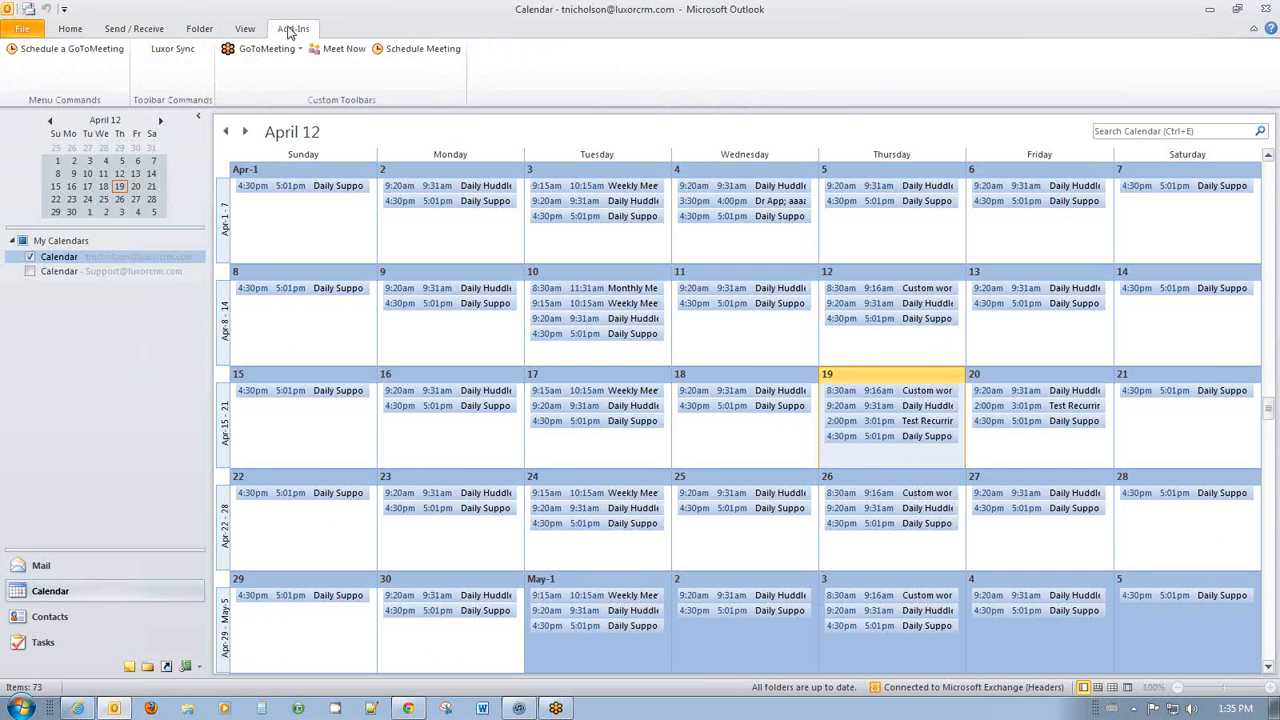
{"action": "left_click", "coordinate": [175, 52]}
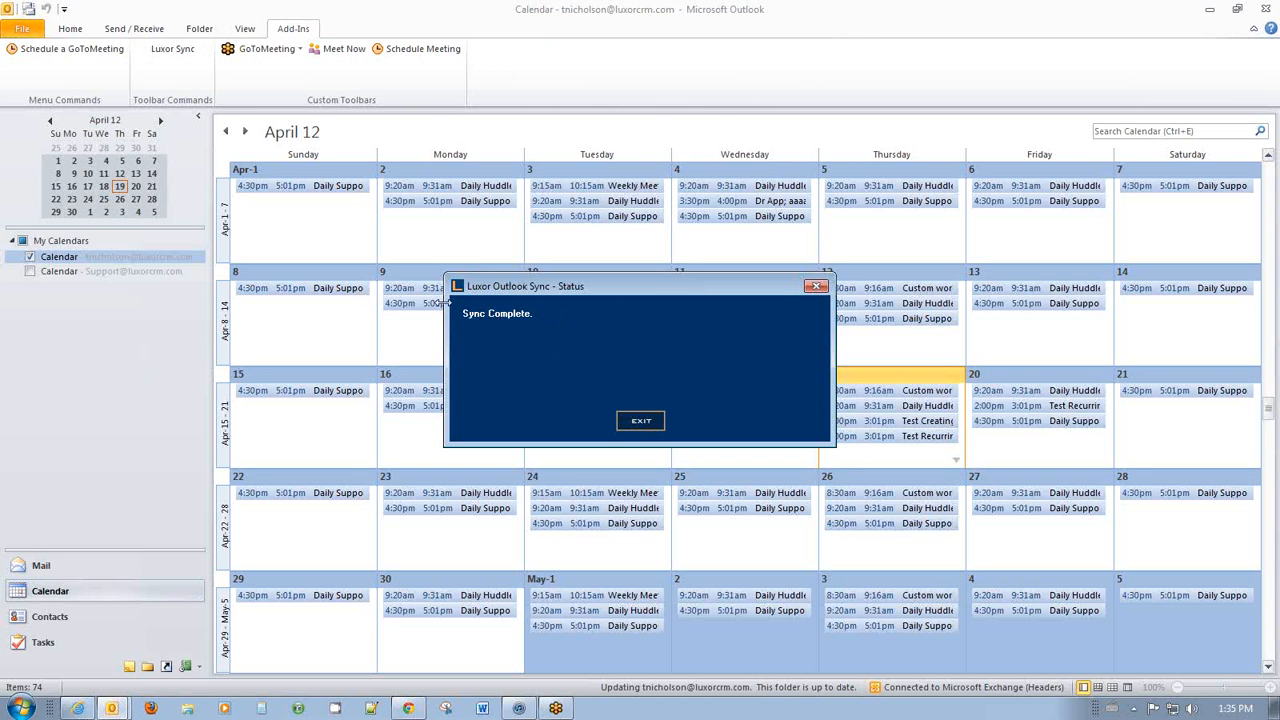
{"action": "left_click", "coordinate": [640, 421]}
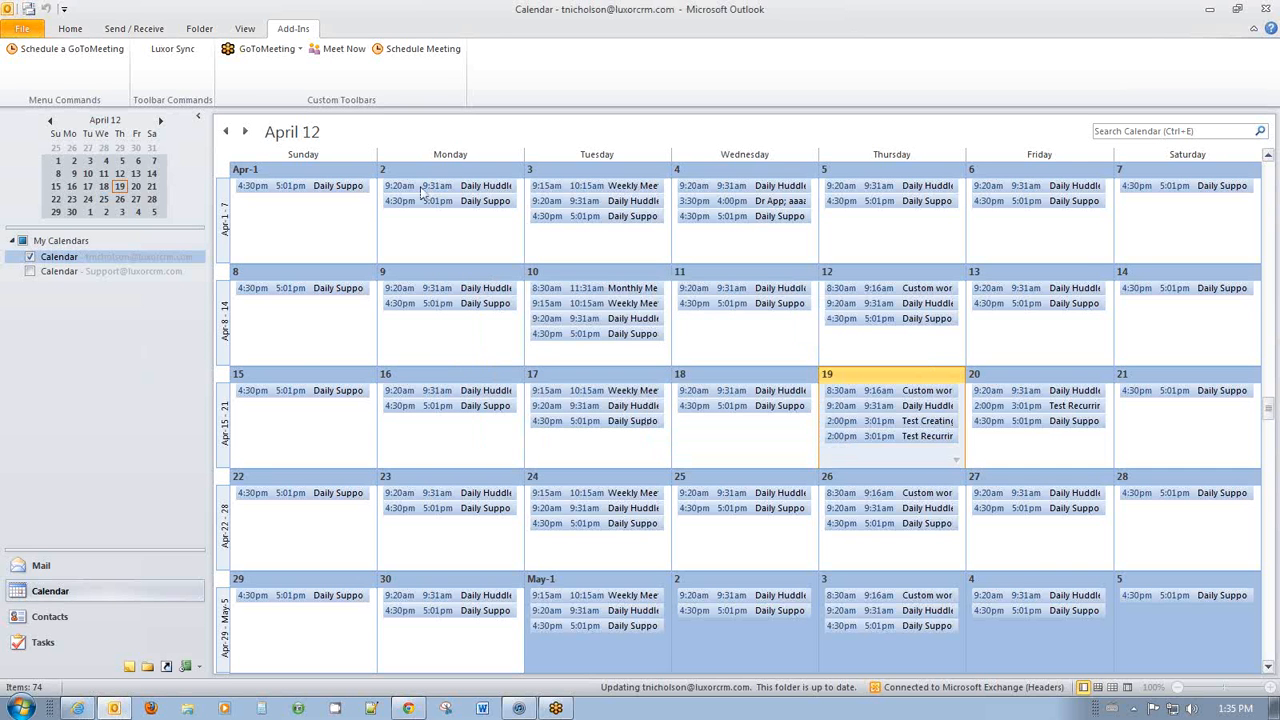
{"action": "left_click", "coordinate": [872, 375]}
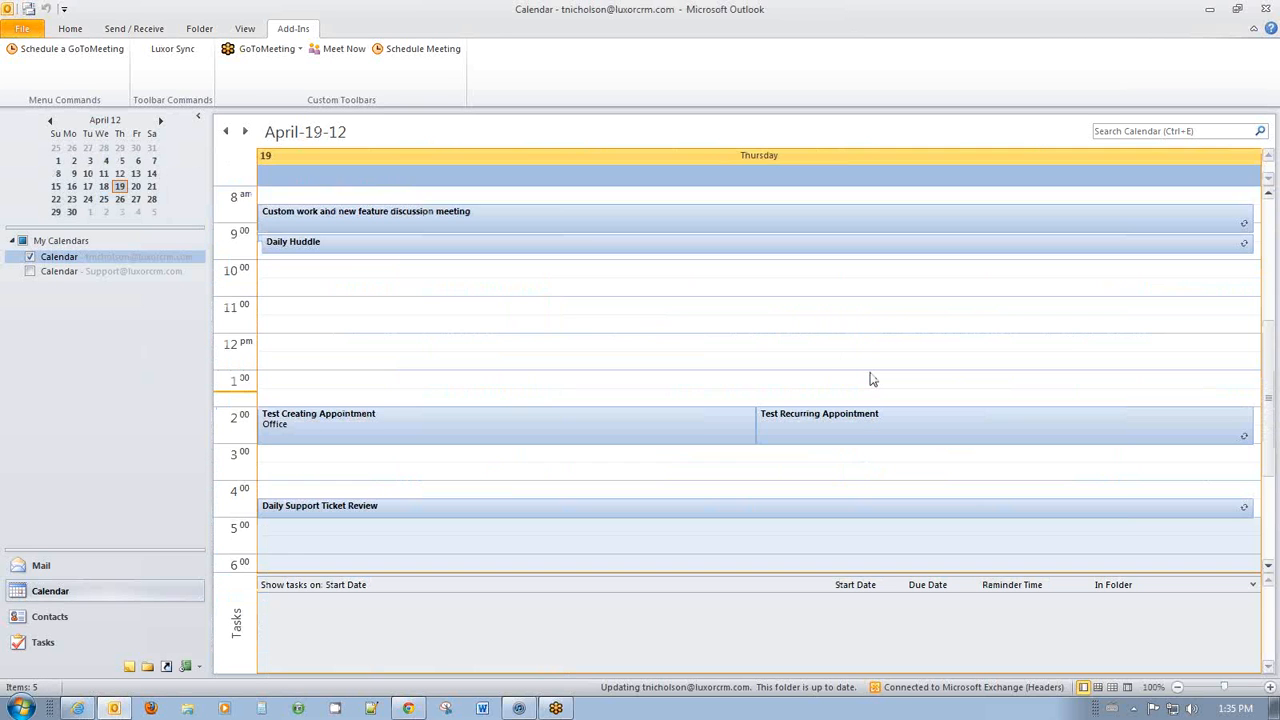
{"action": "scroll", "coordinate": [549, 423], "scroll_direction": "down", "scroll_amount": 1}
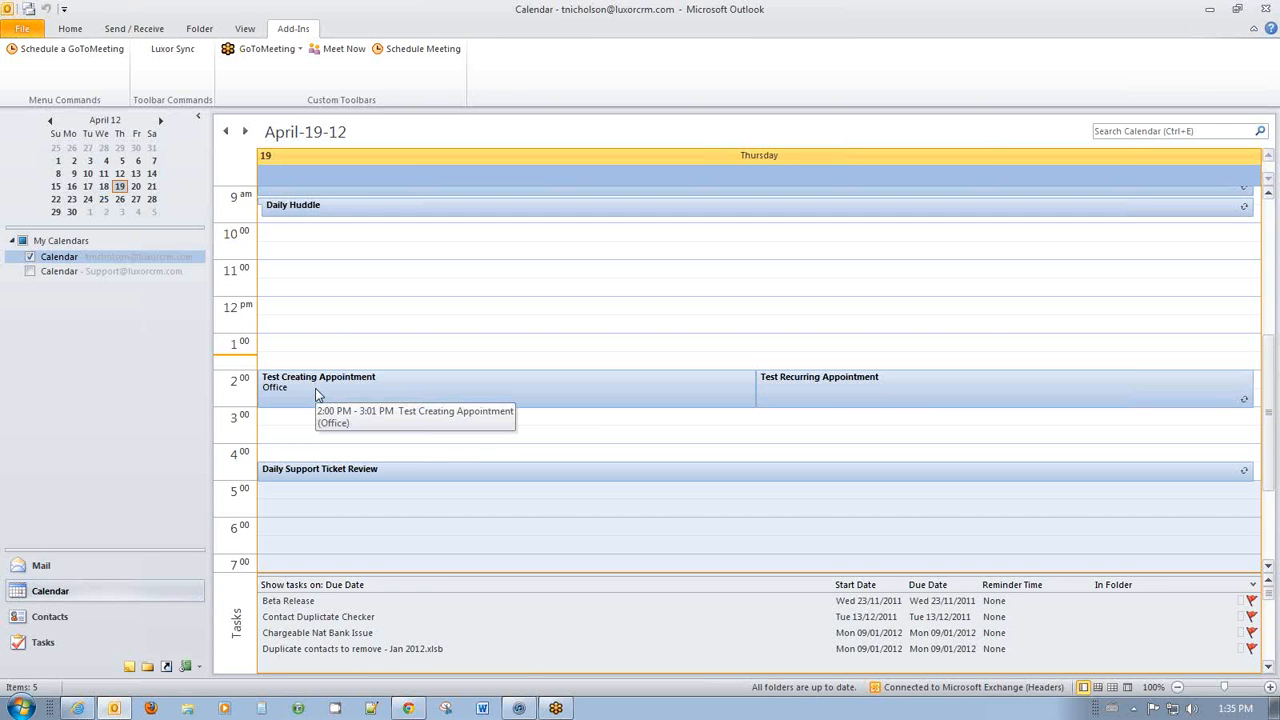
{"action": "double_click", "coordinate": [403, 389]}
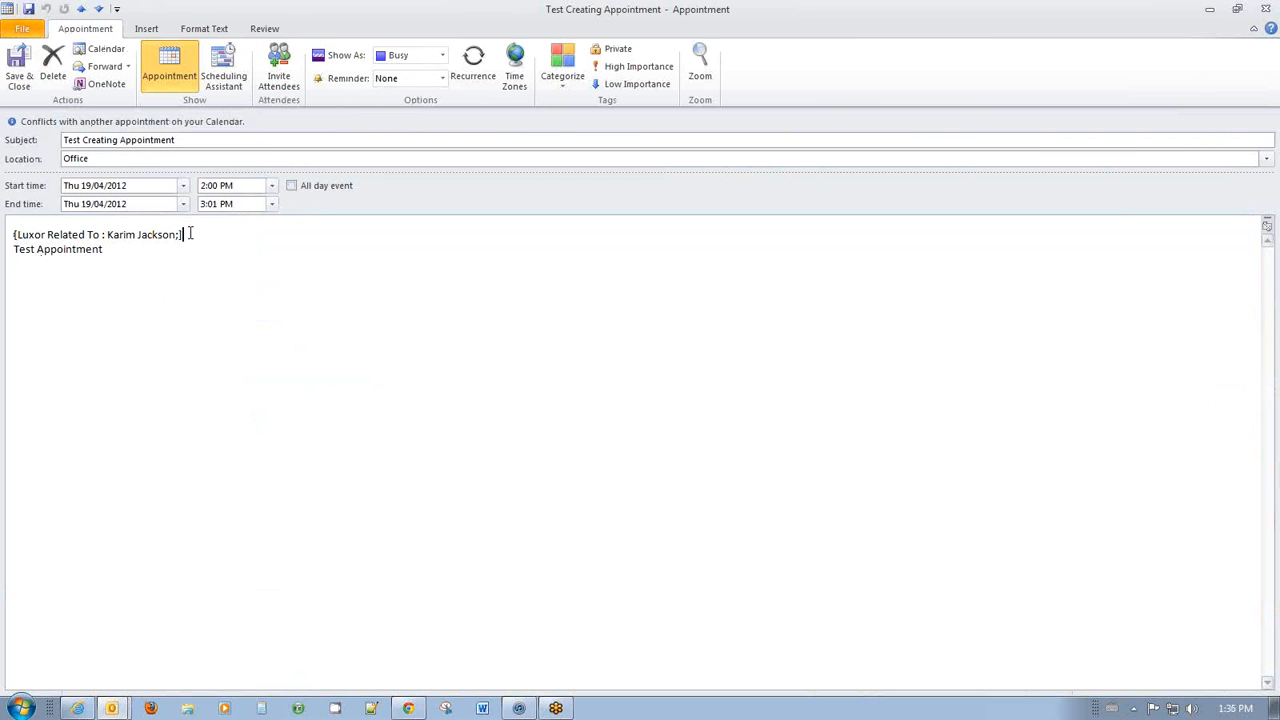
{"action": "left_click_drag", "start_coordinate": [186, 234], "coordinate": [14, 235]}
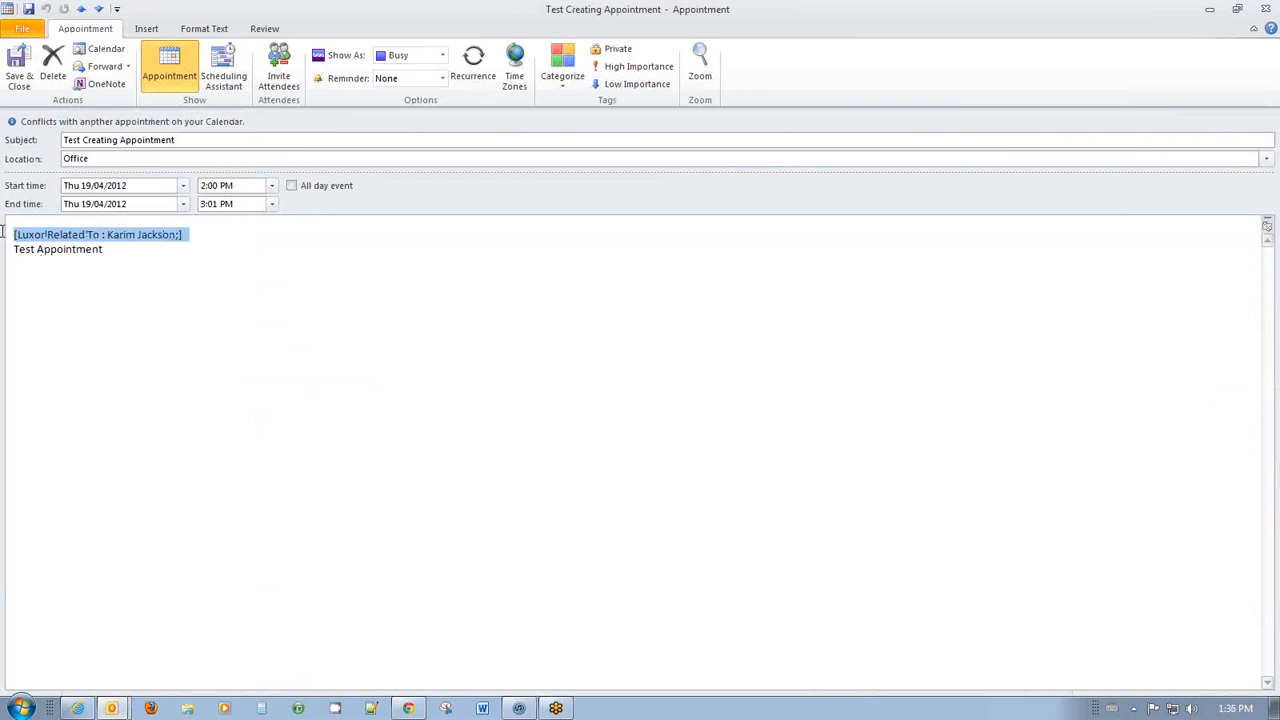
{"action": "left_click", "coordinate": [121, 254]}
{"action": "left_click_drag", "start_coordinate": [10, 250], "coordinate": [129, 254]}
{"action": "left_click", "coordinate": [132, 254]}
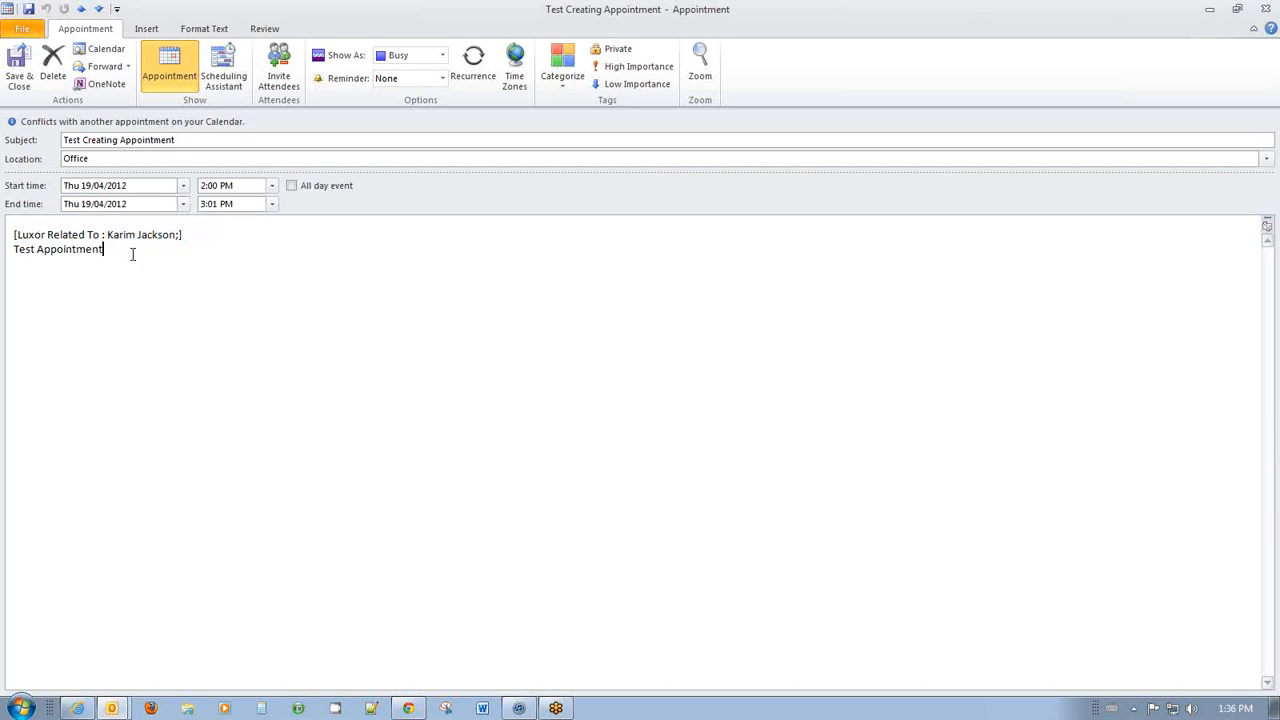
{"action": "left_click", "coordinate": [118, 161]}
{"action": "left_click", "coordinate": [371, 320]}
{"action": "left_click", "coordinate": [22, 28]}
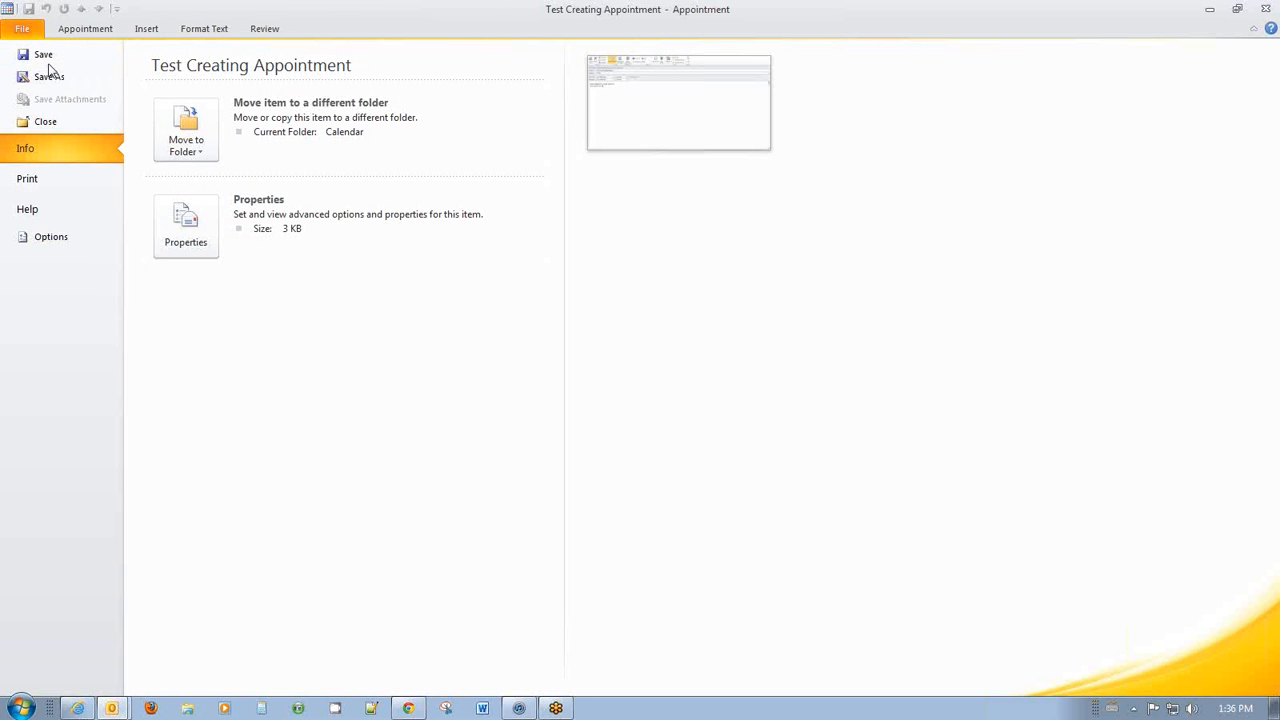
{"action": "left_click", "coordinate": [80, 34]}
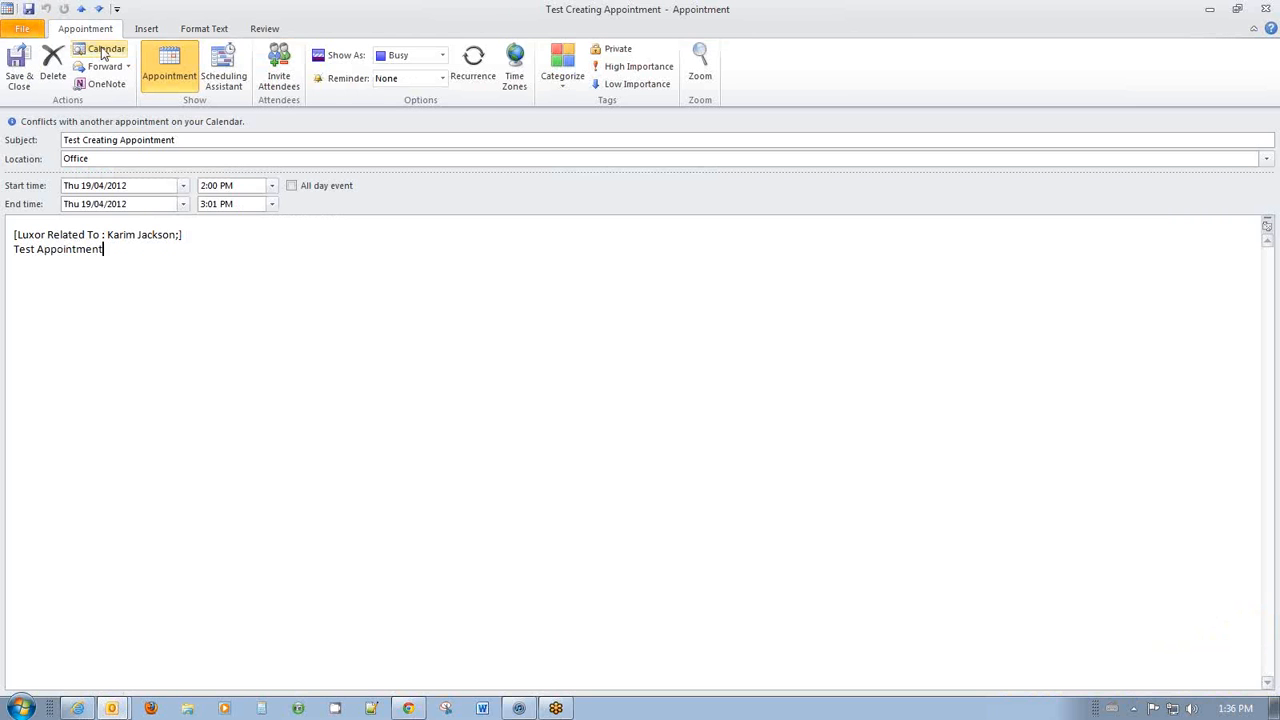
{"action": "left_click_drag", "start_coordinate": [1162, 25], "coordinate": [1104, 93]}
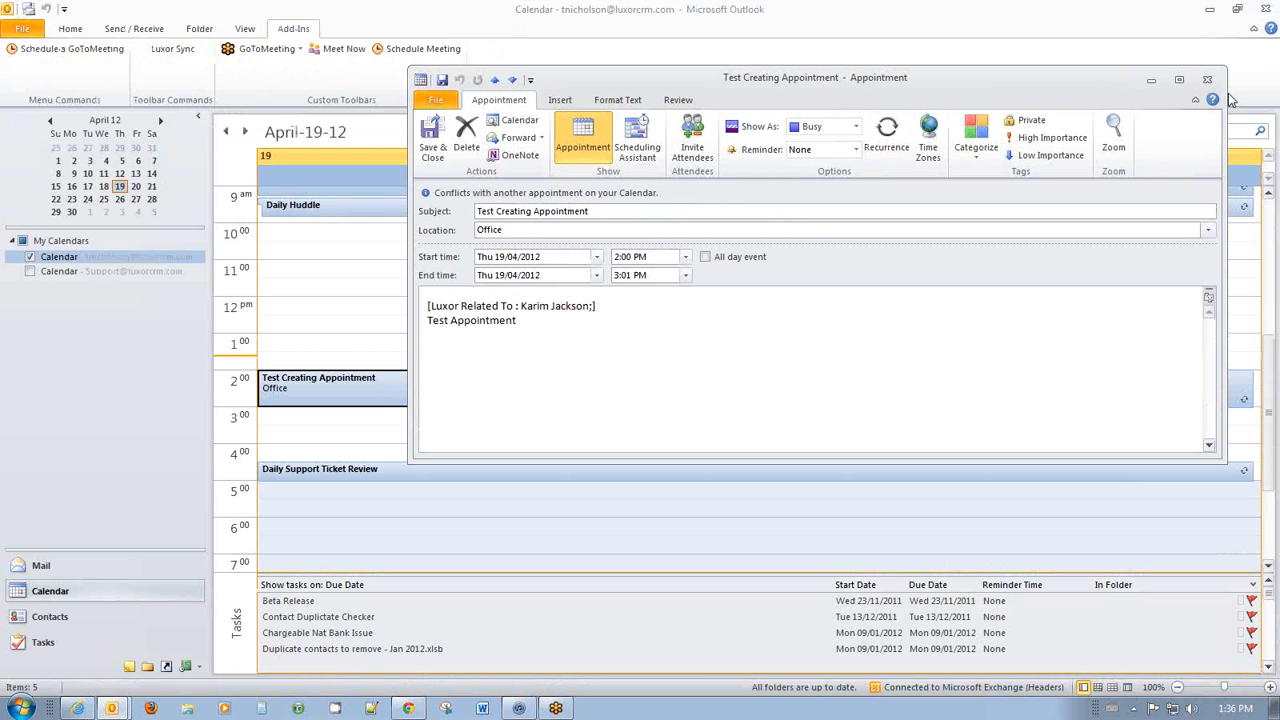
{"action": "left_click", "coordinate": [1209, 79]}
{"action": "scroll", "coordinate": [380, 445], "scroll_direction": "up", "scroll_amount": 1}
{"action": "scroll", "coordinate": [377, 492], "scroll_direction": "down", "scroll_amount": 1}
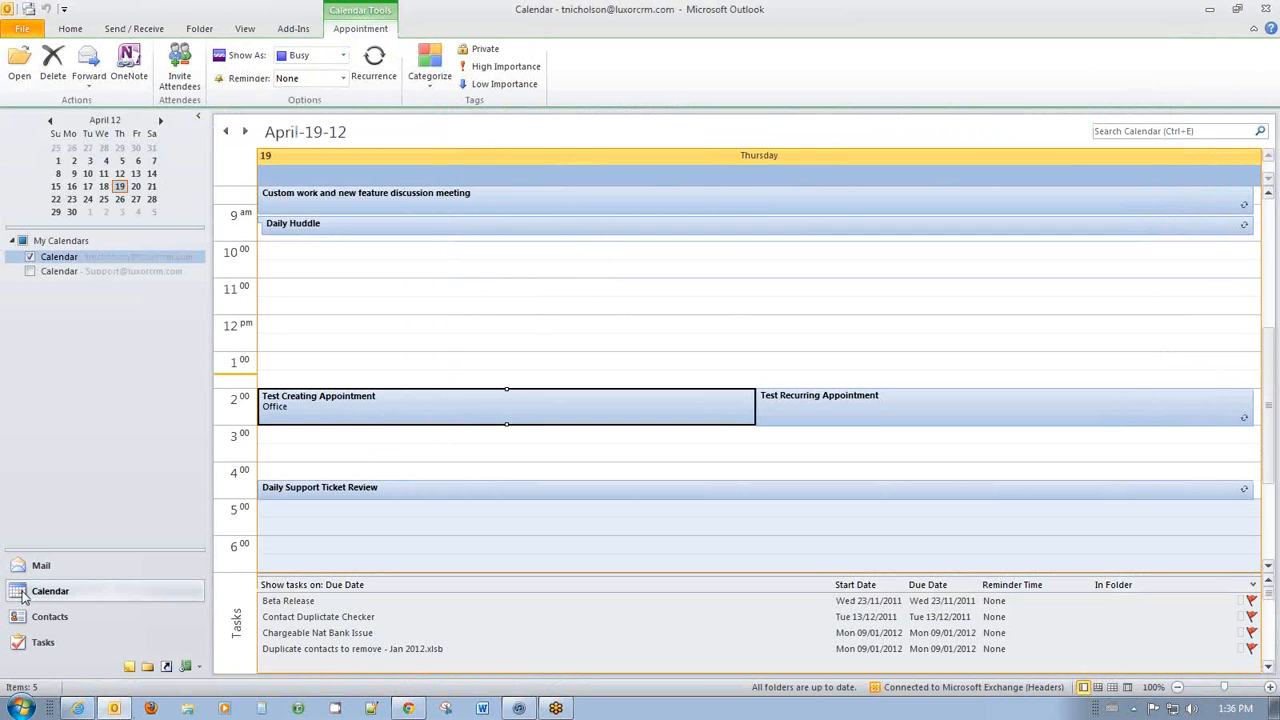
{"action": "right_click", "coordinate": [24, 597]}
{"action": "left_click", "coordinate": [20, 584]}
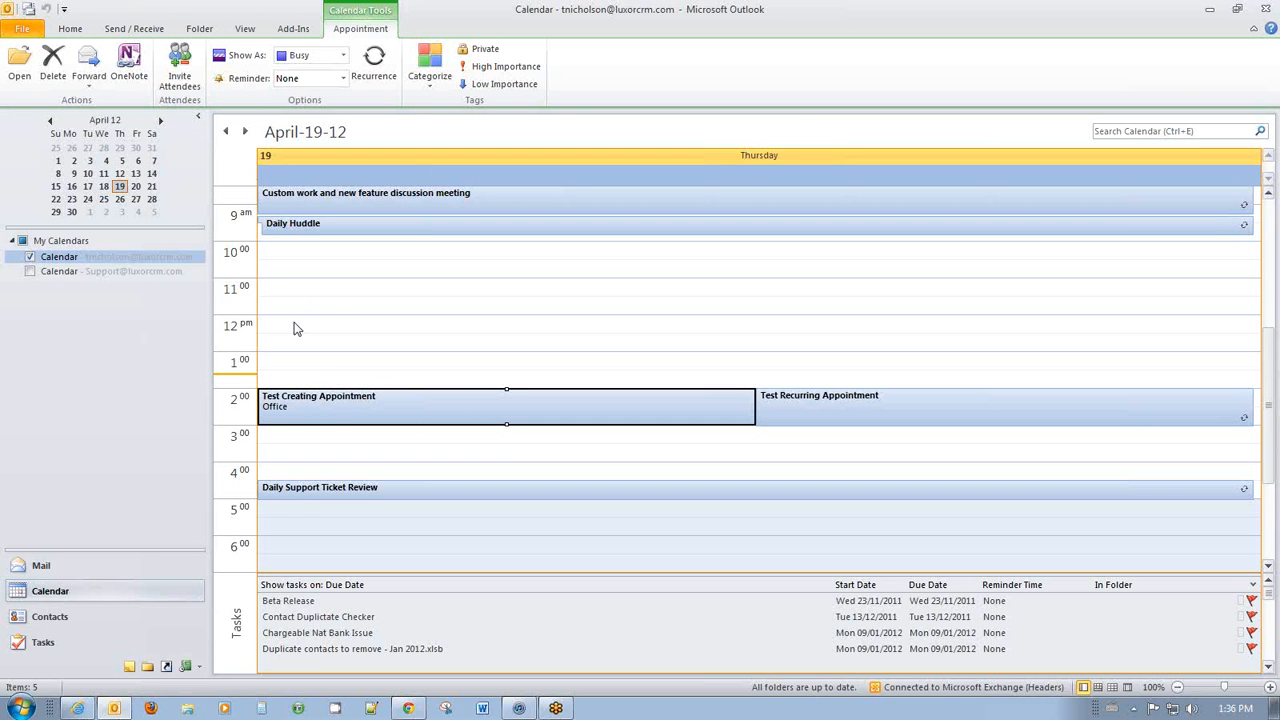
{"action": "scroll", "coordinate": [340, 423], "scroll_direction": "down", "scroll_amount": 2}
{"action": "left_click", "coordinate": [276, 420]}
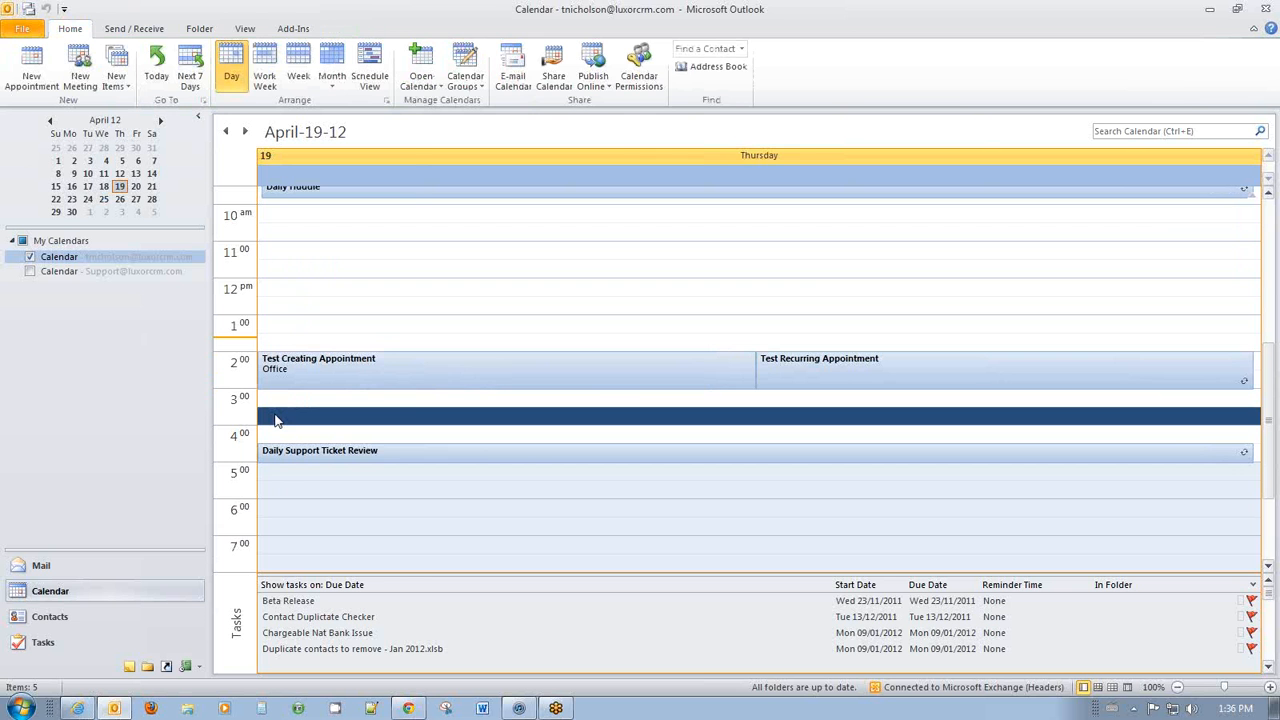
Create and save the 3:30–4:00 PM 'Test From Outlook' appointment on April 19.
{"action": "double_click", "coordinate": [276, 420]}
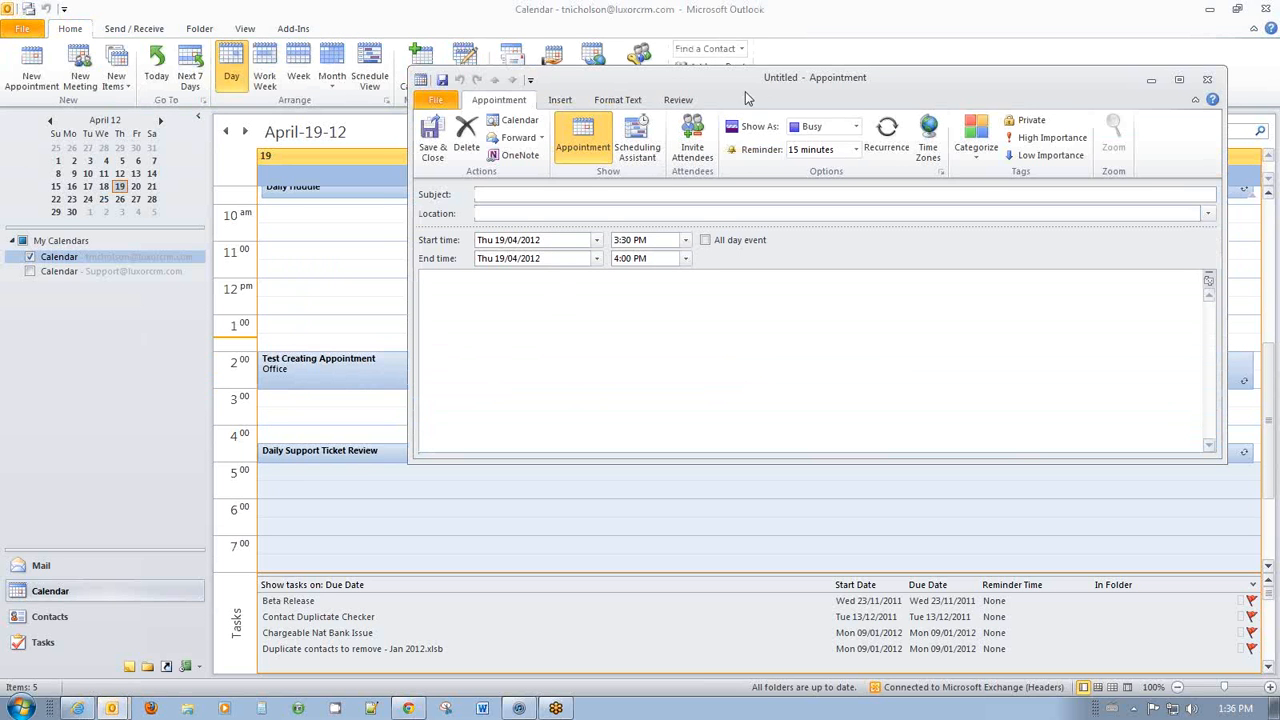
{"action": "left_click_drag", "start_coordinate": [745, 97], "coordinate": [638, 95]}
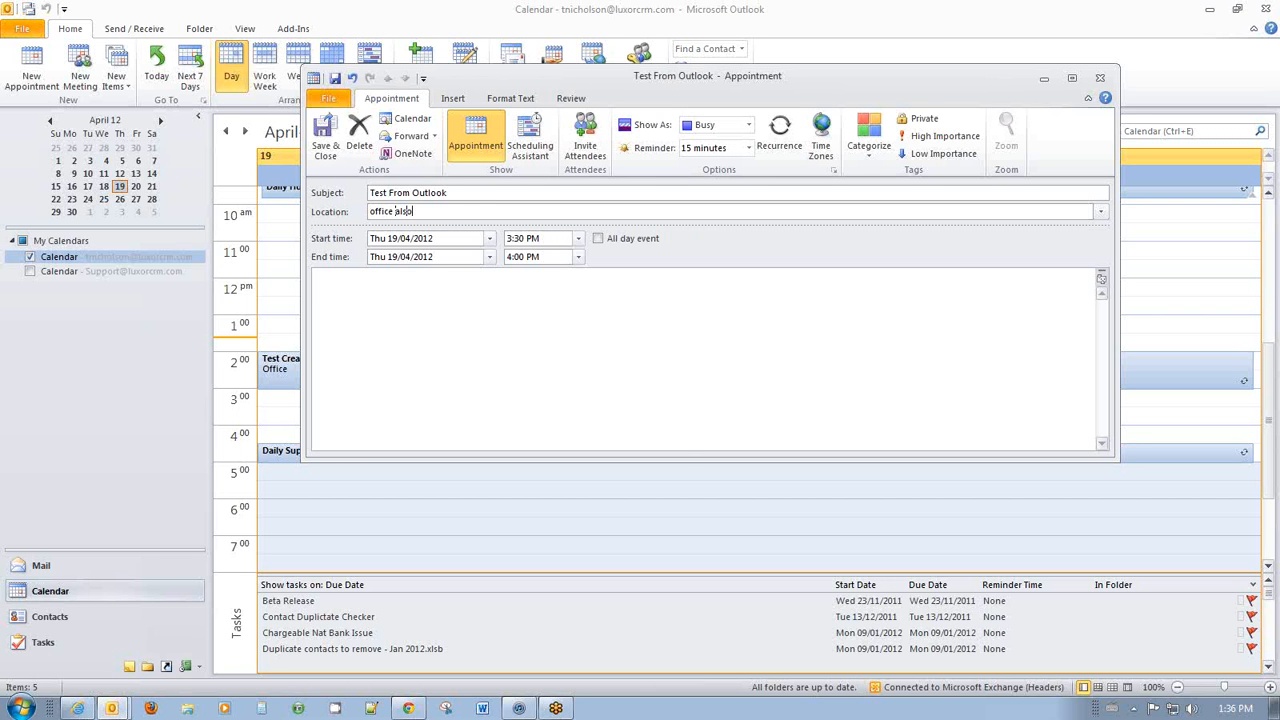
{"action": "left_click", "coordinate": [489, 296]}
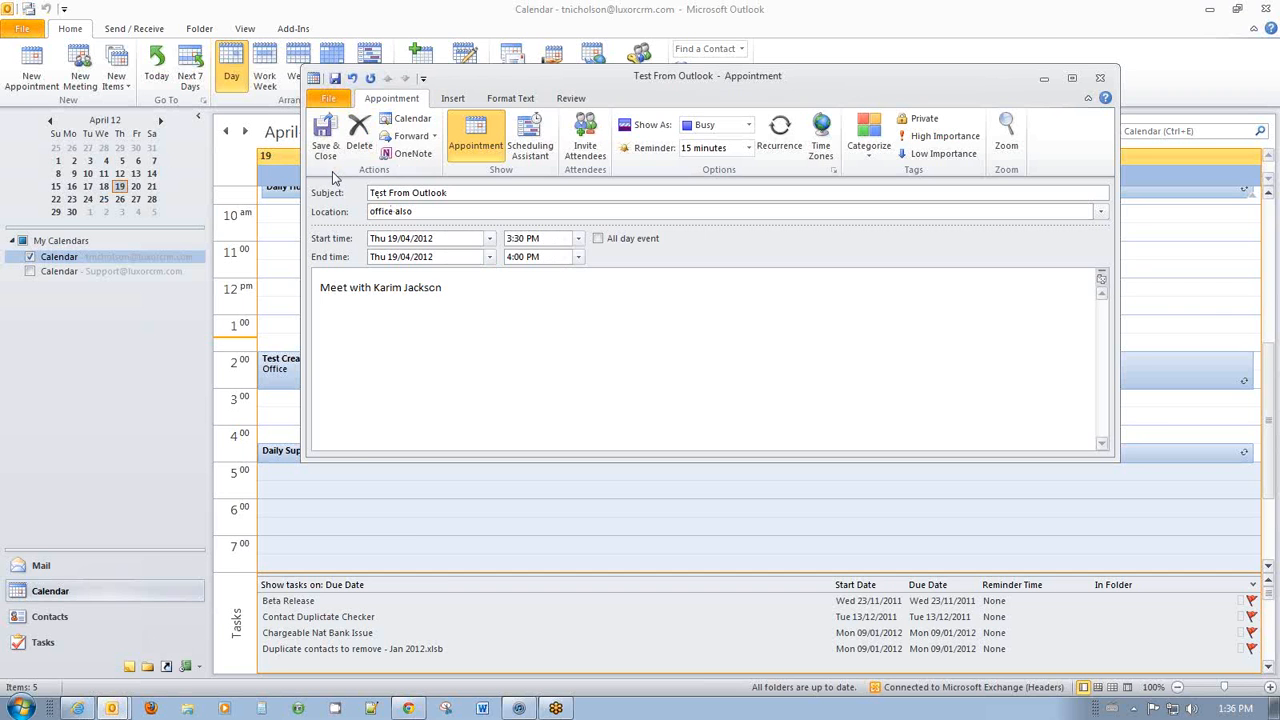
{"action": "left_click", "coordinate": [325, 140]}
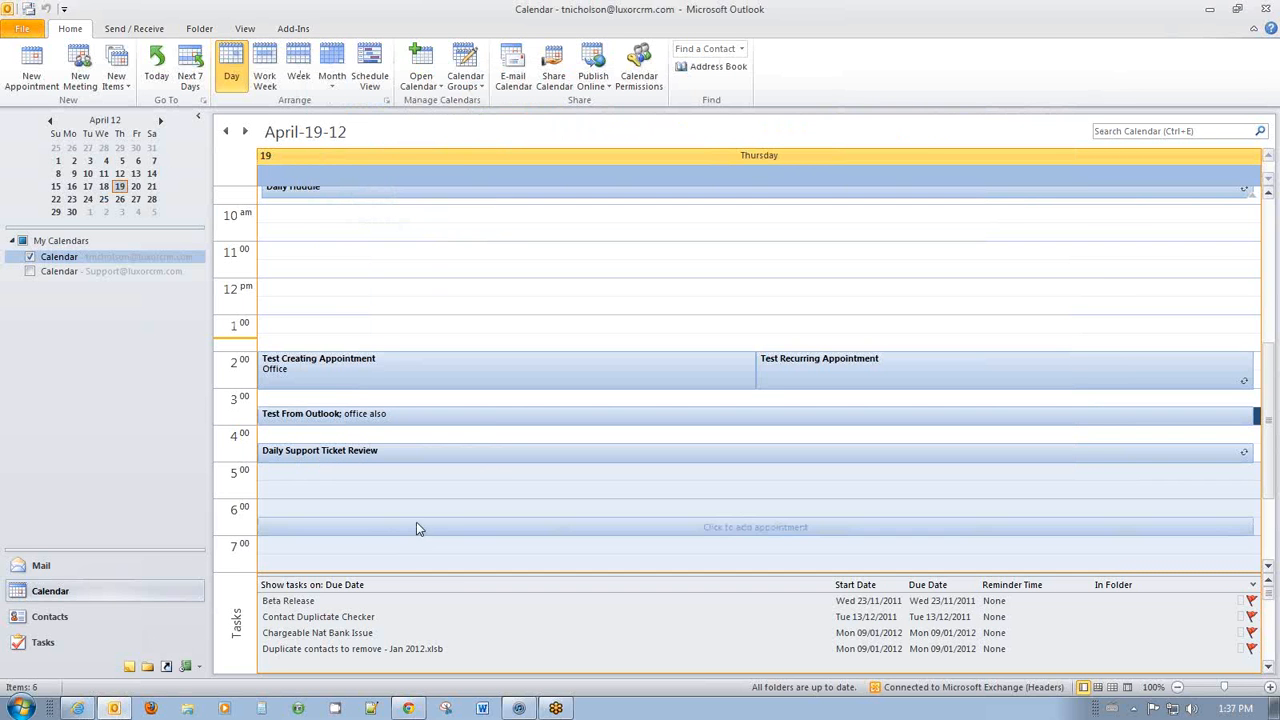
Push it to Luxor CRM with Luxor Sync, then switch to the CRM browser.
{"action": "left_click", "coordinate": [293, 29]}
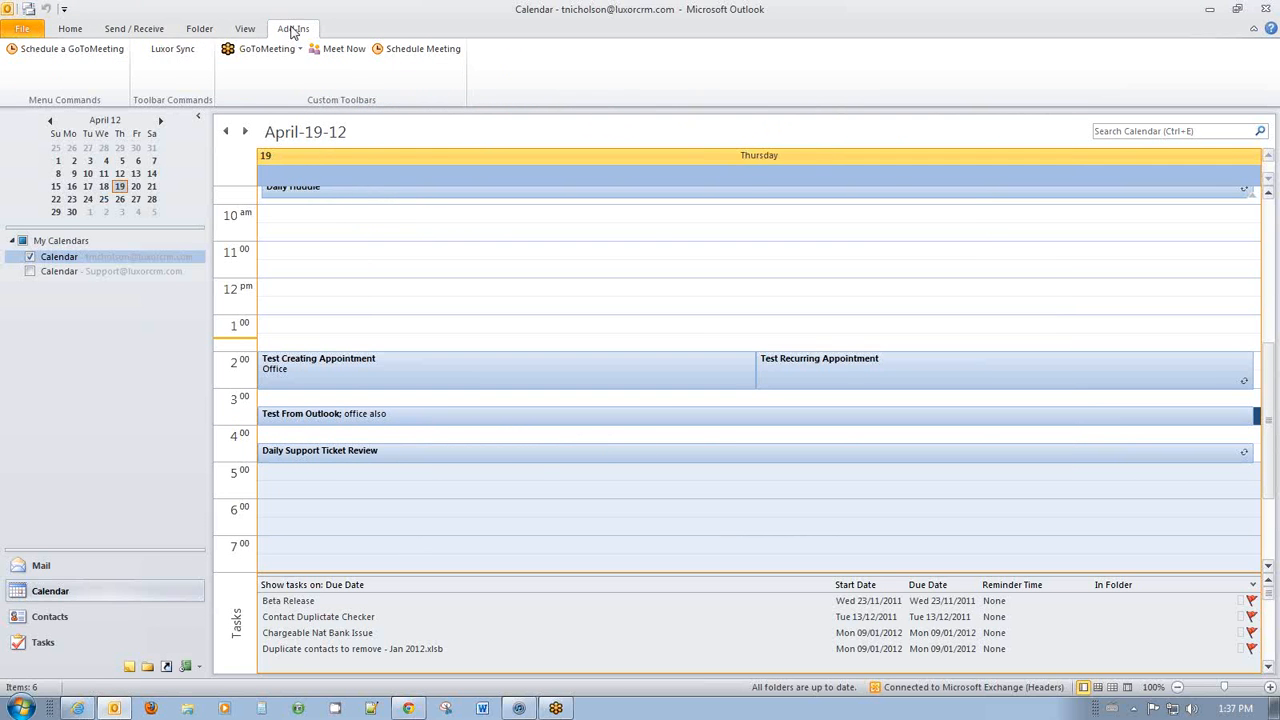
{"action": "left_click", "coordinate": [173, 50]}
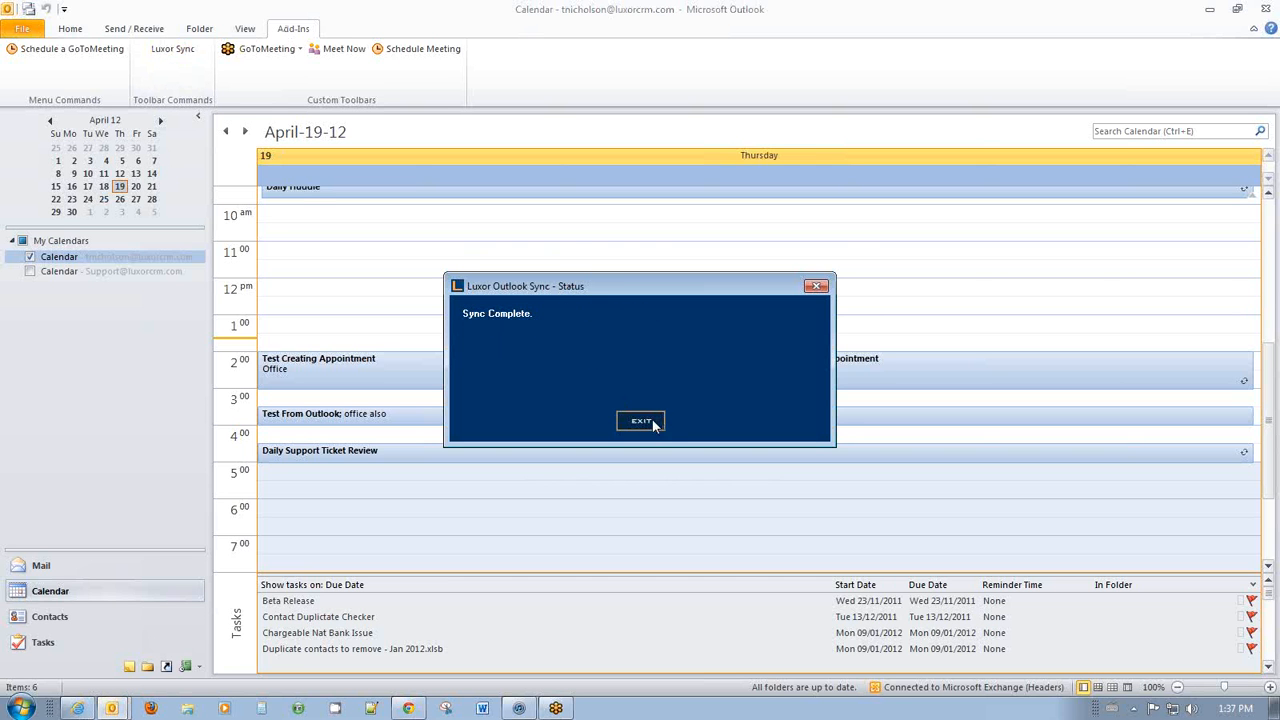
{"action": "left_click", "coordinate": [641, 421]}
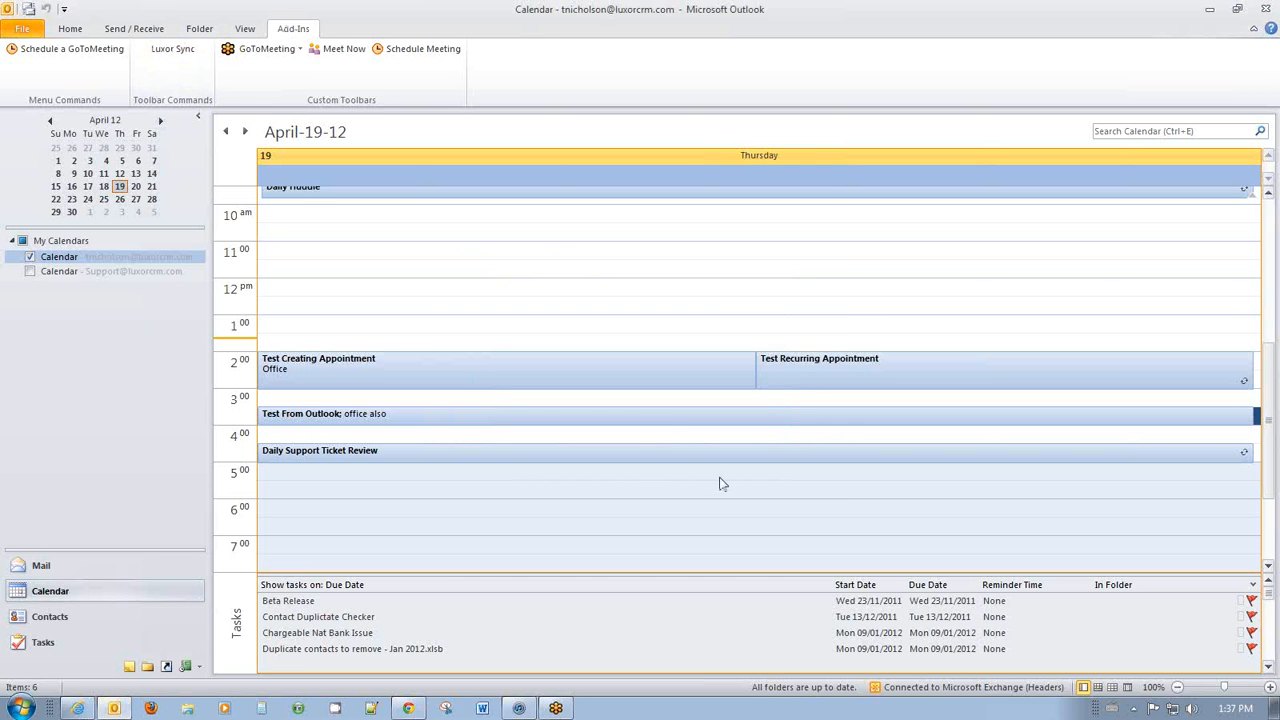
{"action": "left_click", "coordinate": [80, 708]}
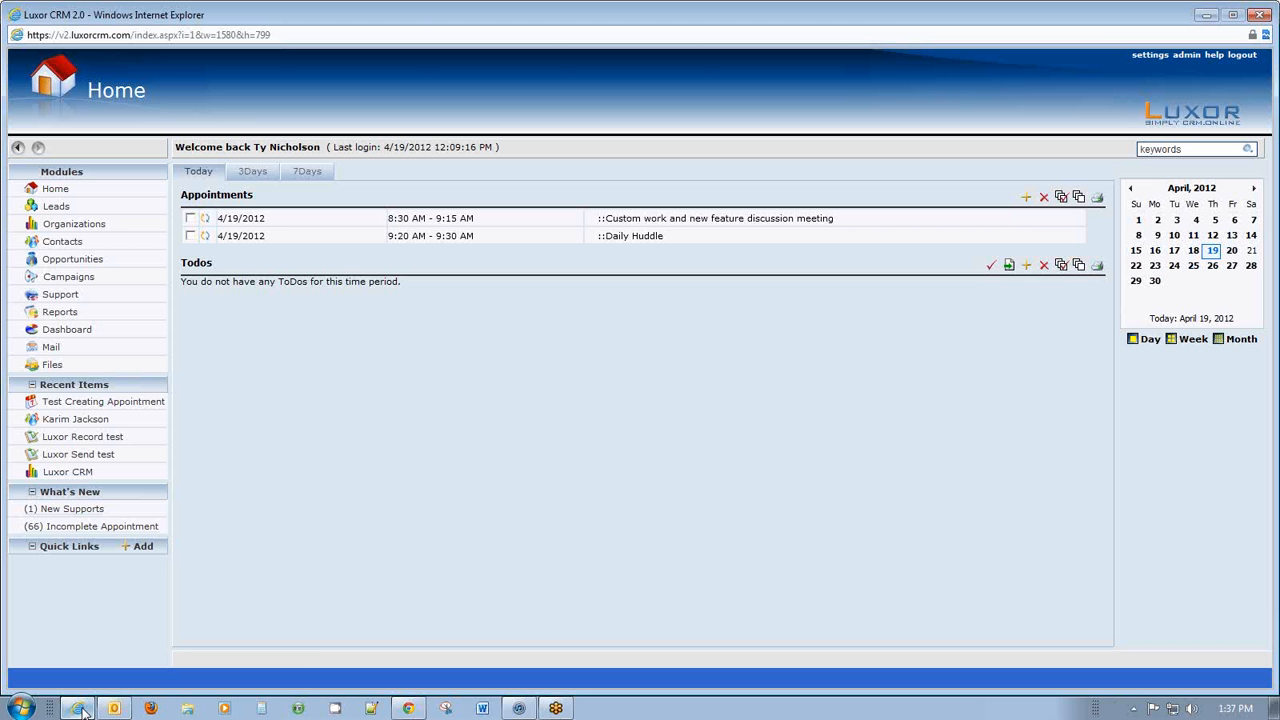
Refresh today's list and check the synced 'Test From Outlook' appointment: 4/19/2012, 3:30–3:59 PM, location 'office also'.
{"action": "left_click", "coordinate": [197, 172]}
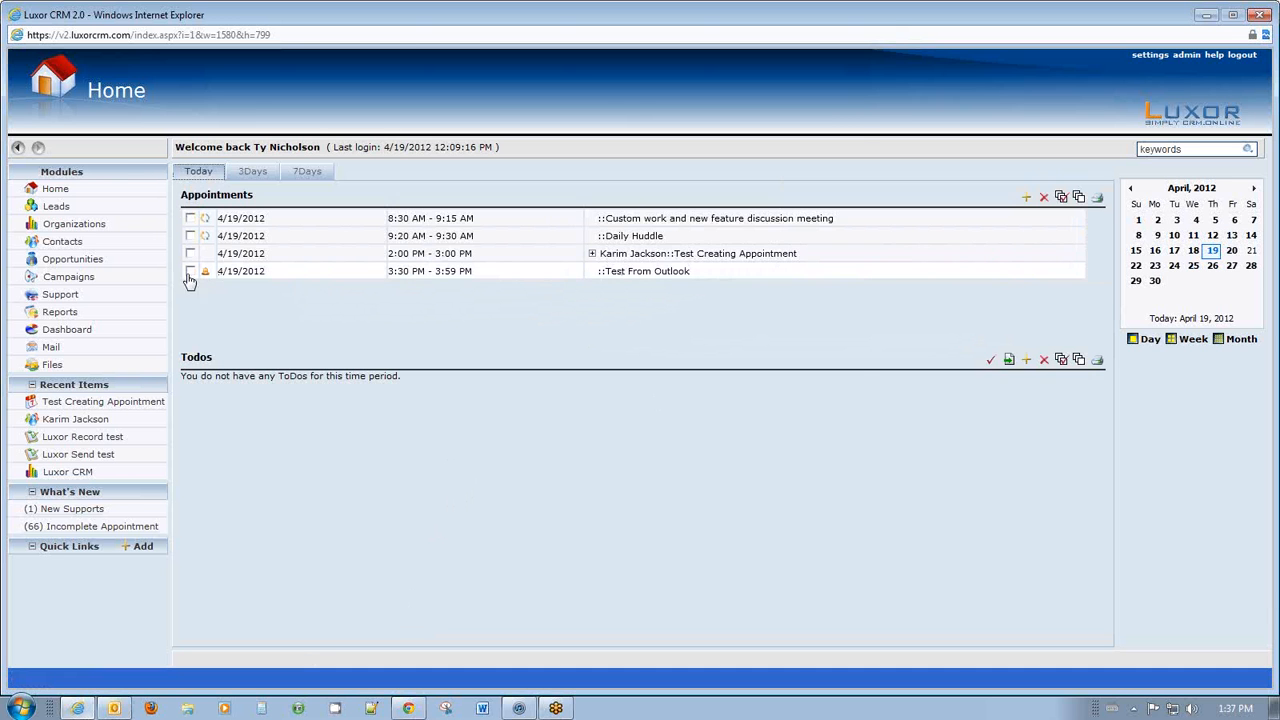
{"action": "double_click", "coordinate": [428, 272]}
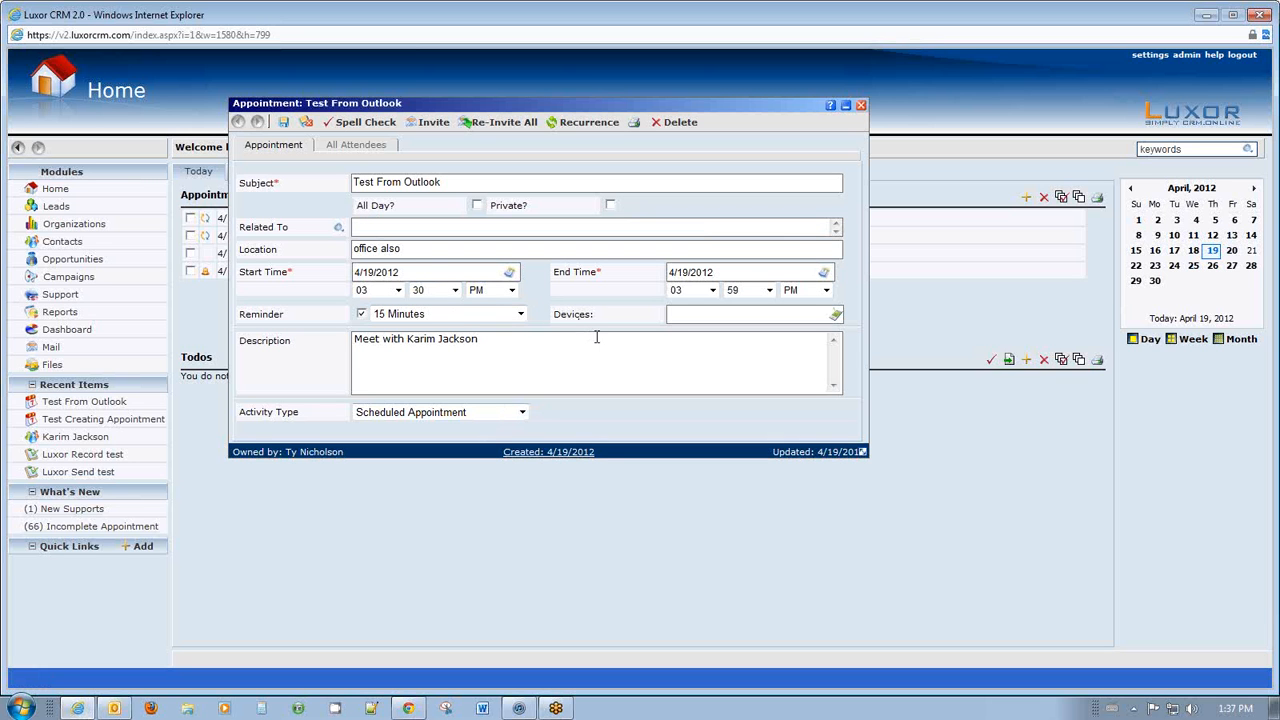
{"action": "left_click", "coordinate": [860, 104]}
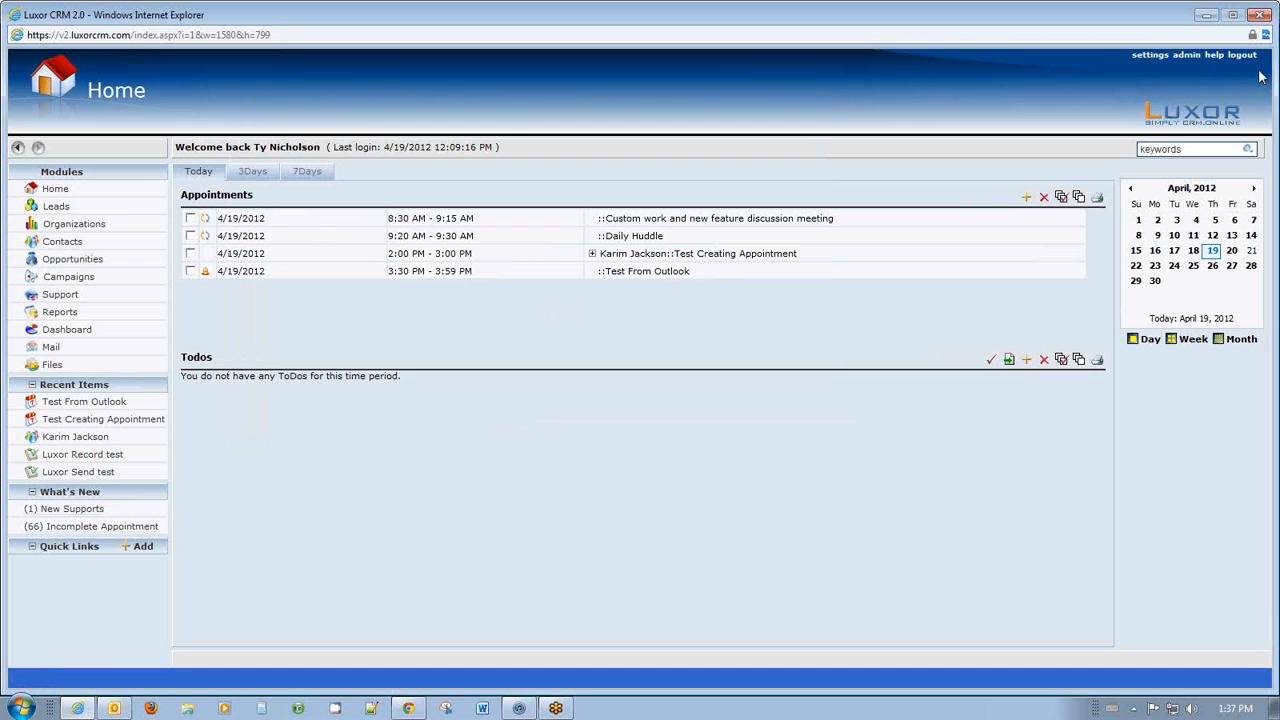